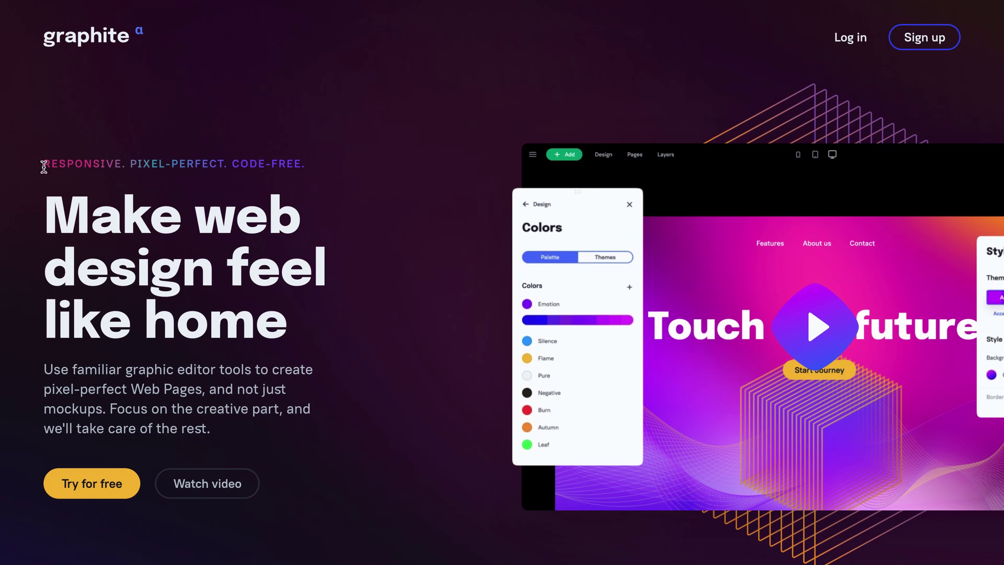
# Sign in to the Projects dashboard and start a new site from the New site tile
pyautogui.moveTo(44, 166); pyautogui.dragTo(299, 164)
pyautogui.click(369, 196)
pyautogui.click(843, 43)
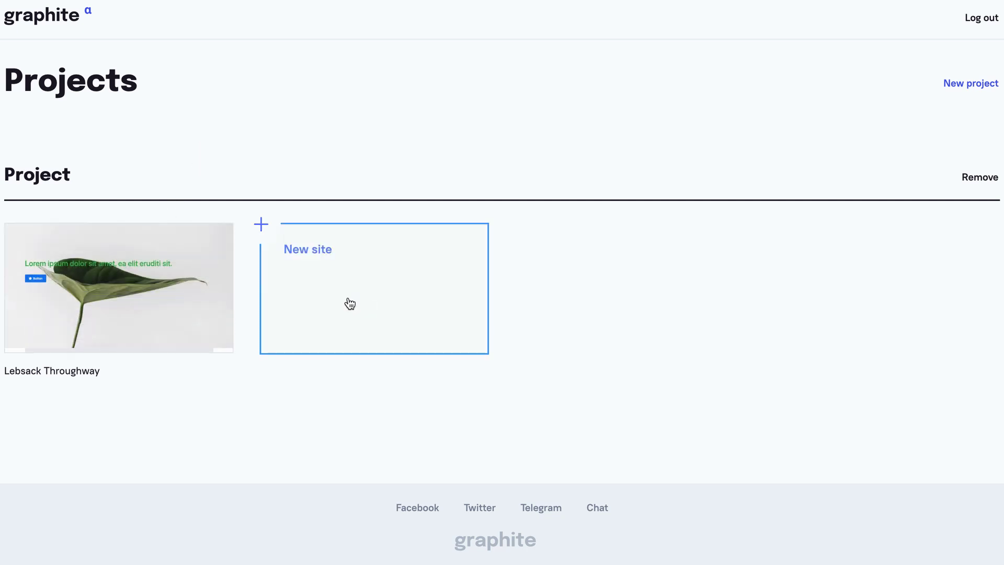
pyautogui.click(347, 300)
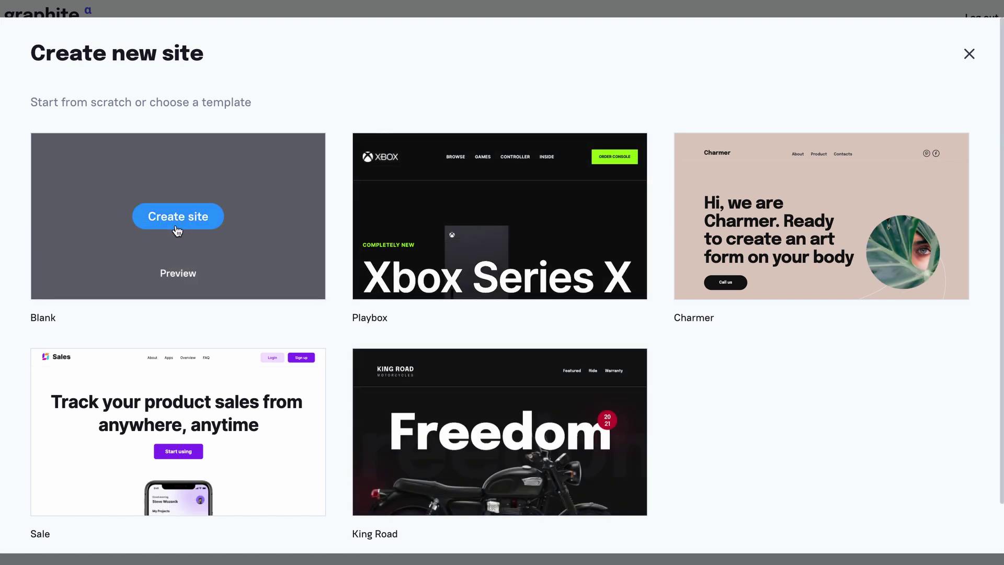
# Create the site from the Blank template and select its empty section
pyautogui.click(178, 216)
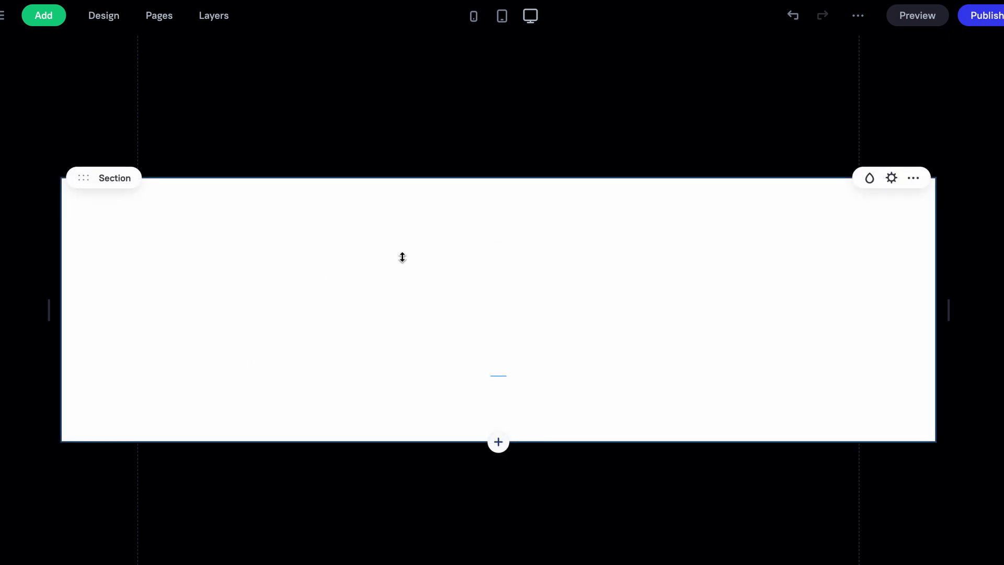
pyautogui.click(287, 301)
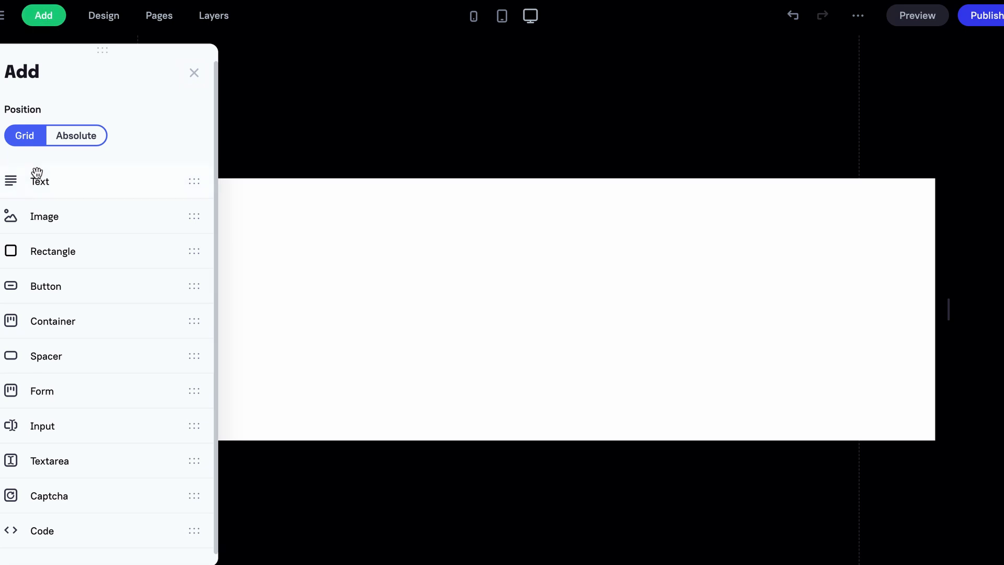
pyautogui.scroll(-1, 52, 270)
pyautogui.scroll(1, 55, 252)
# Place a Lorem ipsum text block in the section and set its variant to Header 1
pyautogui.moveTo(25, 181); pyautogui.dragTo(302, 253)
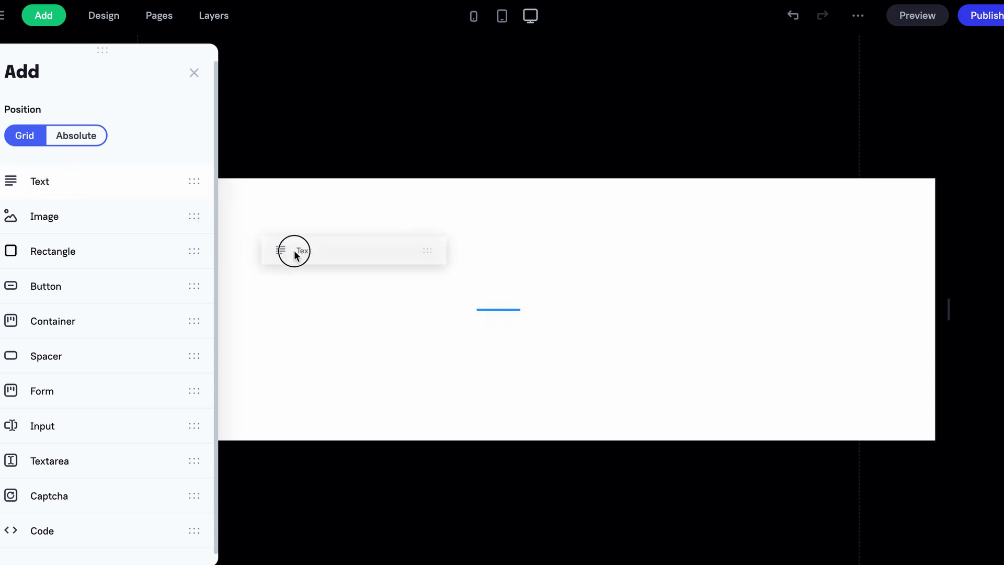
pyautogui.doubleClick(368, 320)
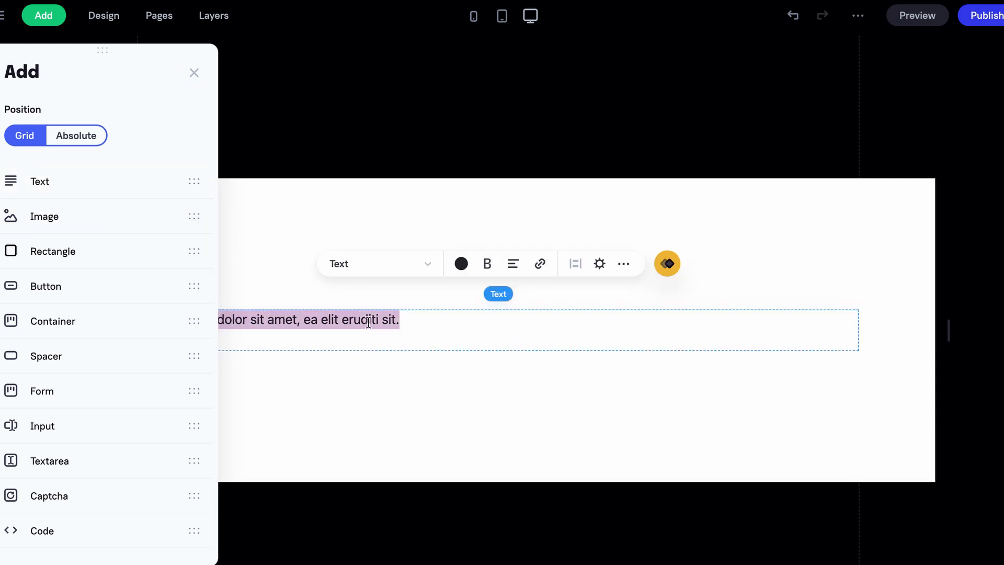
pyautogui.click(432, 264)
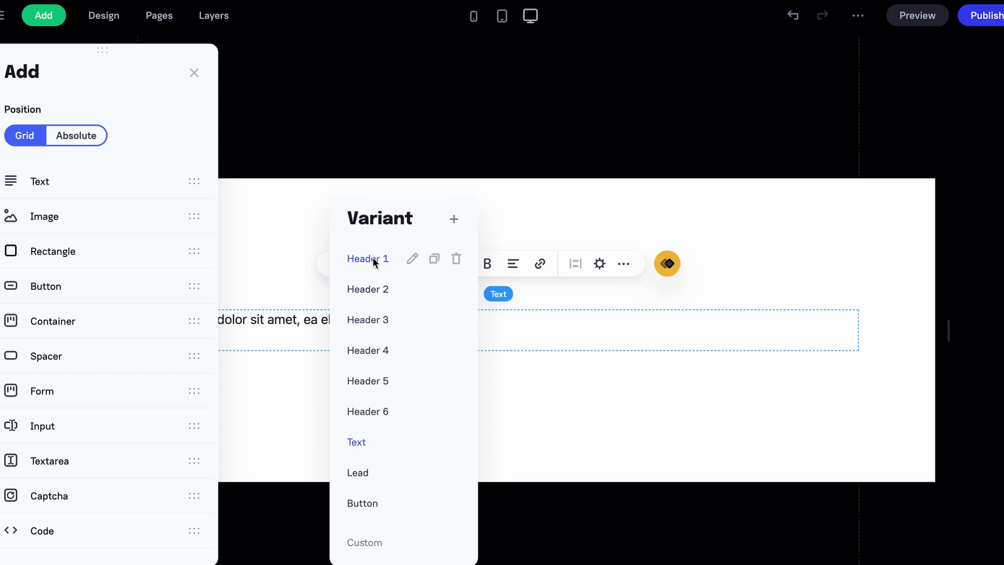
pyautogui.click(365, 260)
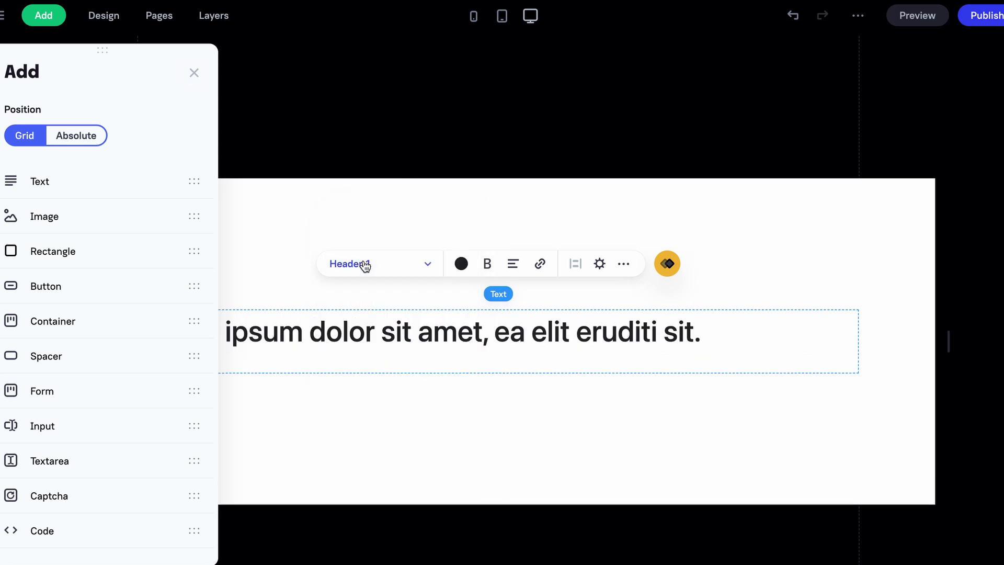
# Apply strikethrough to the whole heading line, then remove it again
pyautogui.tripleClick(418, 337)
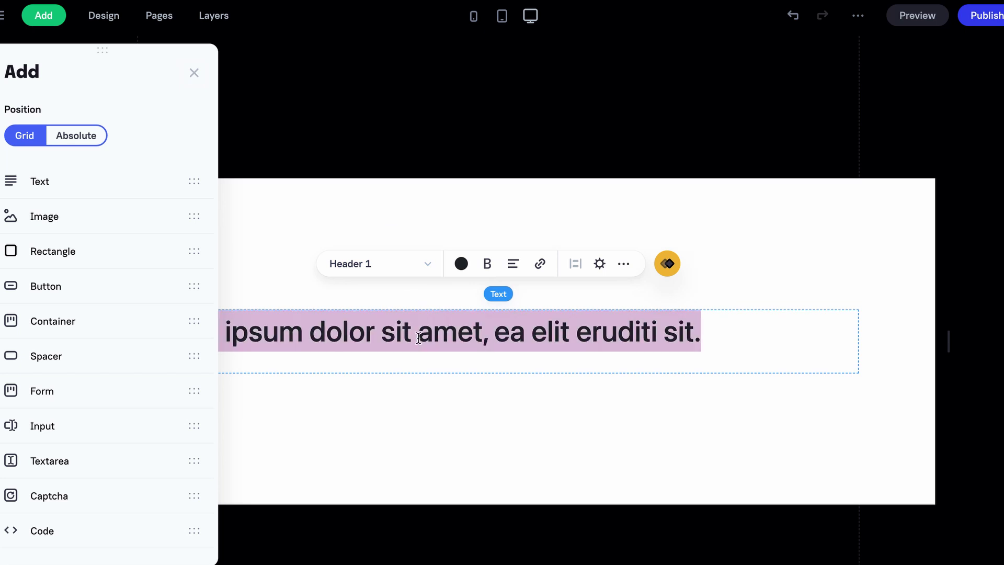
pyautogui.click(488, 264)
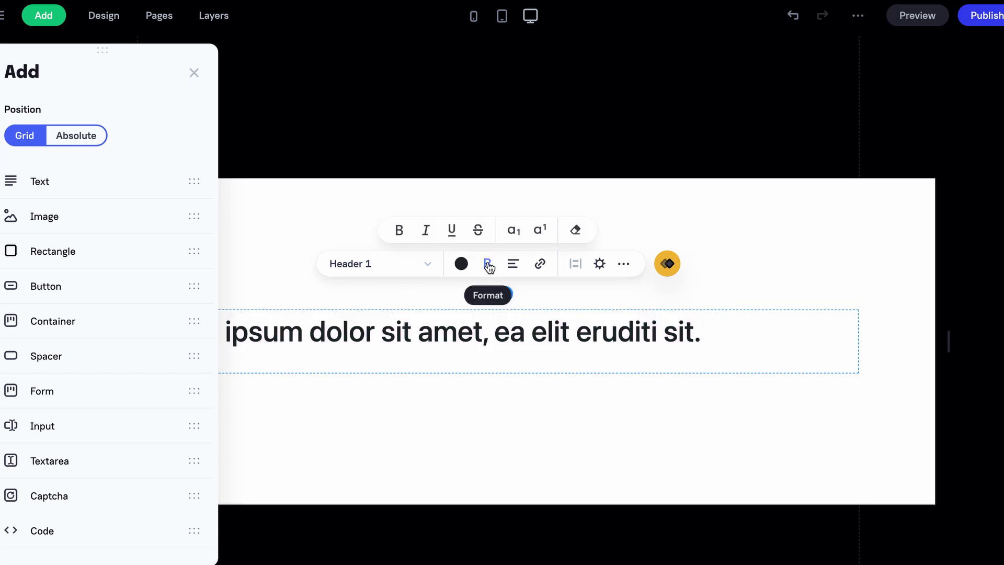
pyautogui.click(488, 265)
pyautogui.click(488, 265)
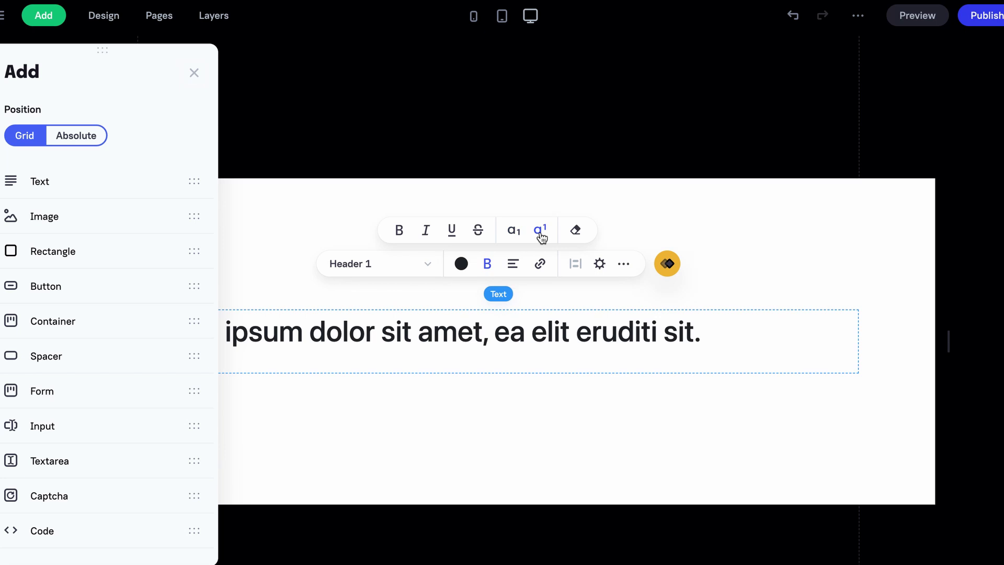
pyautogui.click(478, 234)
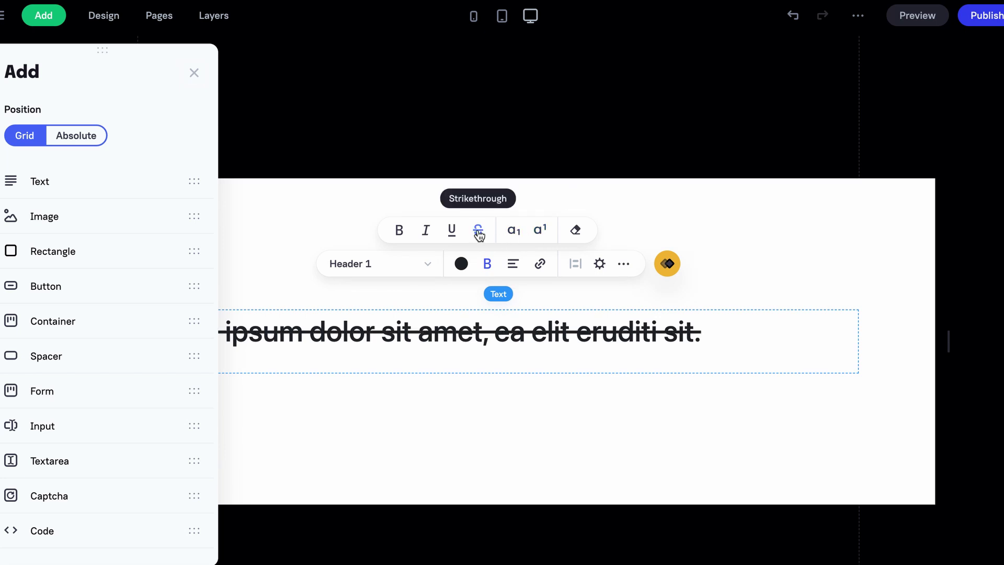
pyautogui.click(479, 234)
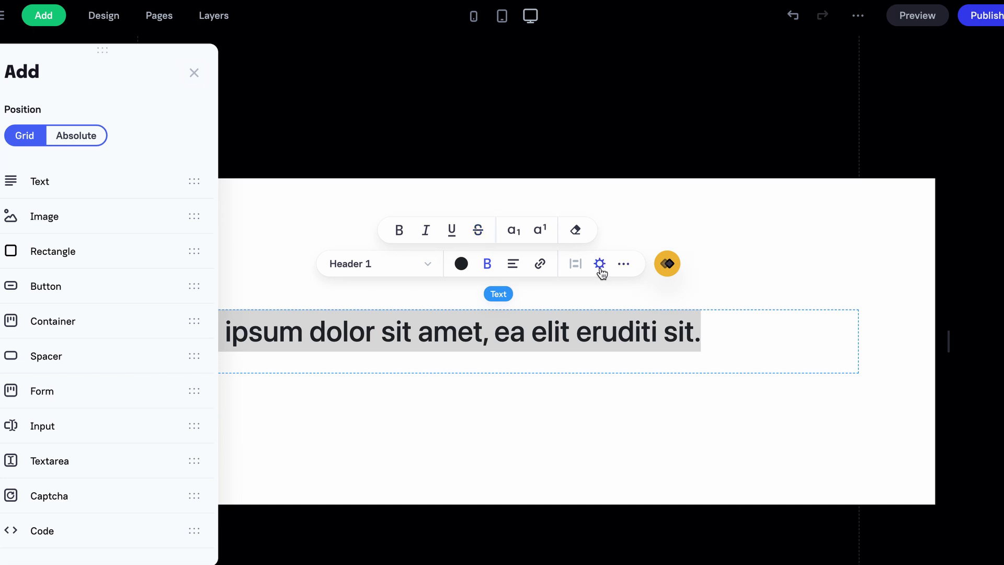
# Change the heading's HTML tag from div to <h1> in its Text settings panel
pyautogui.click(601, 267)
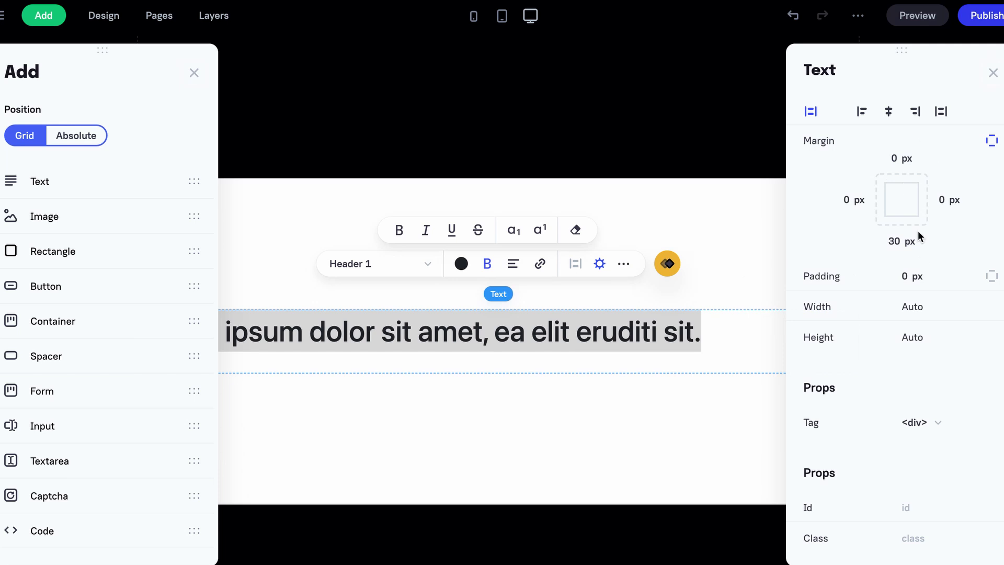
pyautogui.scroll(-1, 875, 282)
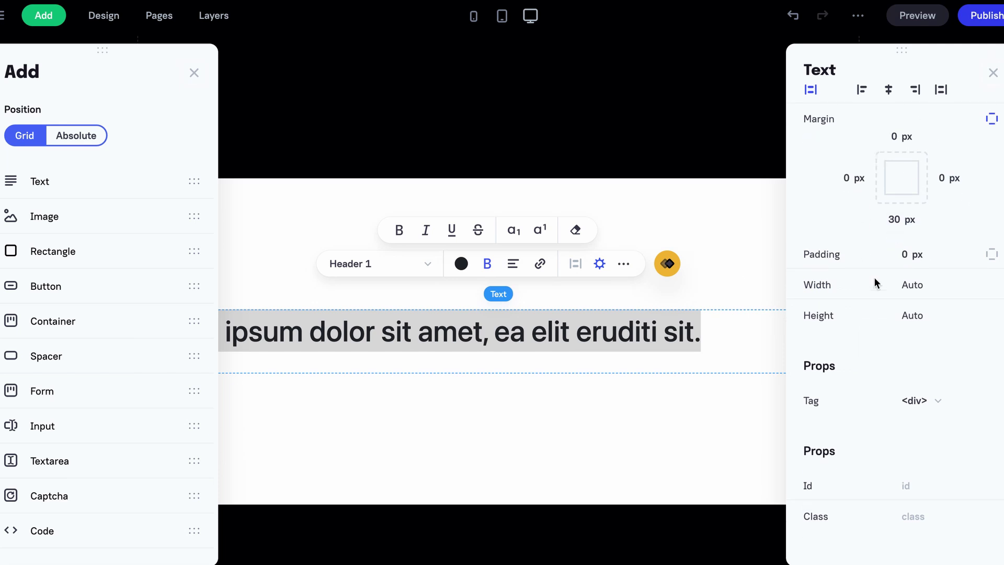
pyautogui.click(914, 253)
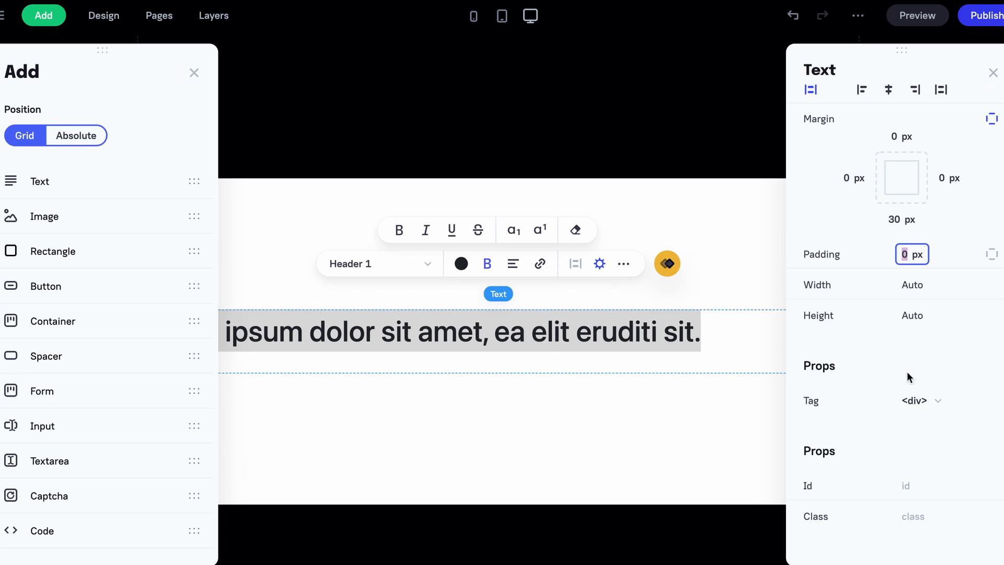
pyautogui.click(937, 403)
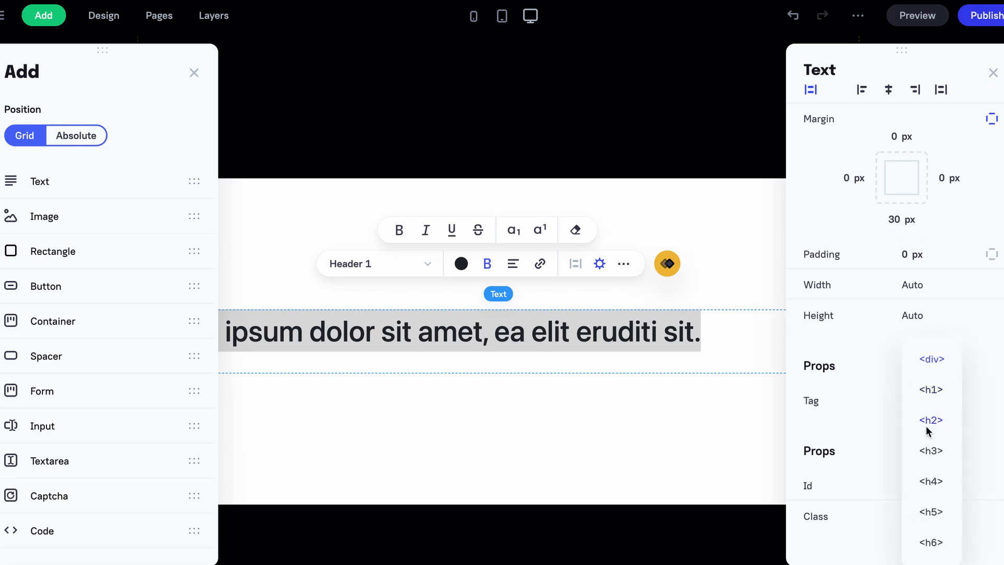
pyautogui.click(931, 392)
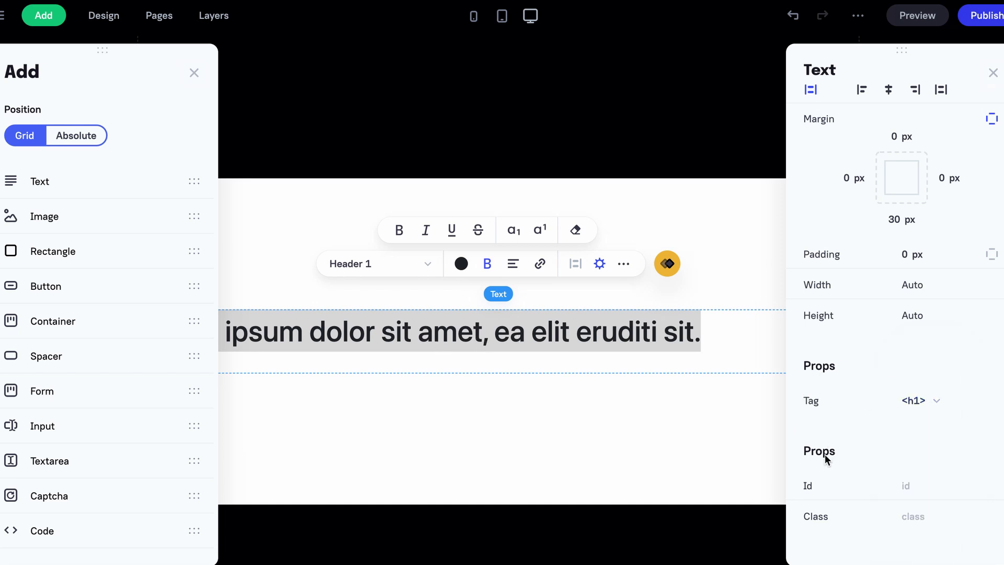
pyautogui.click(905, 485)
pyautogui.click(918, 515)
pyautogui.click(880, 468)
pyautogui.click(740, 352)
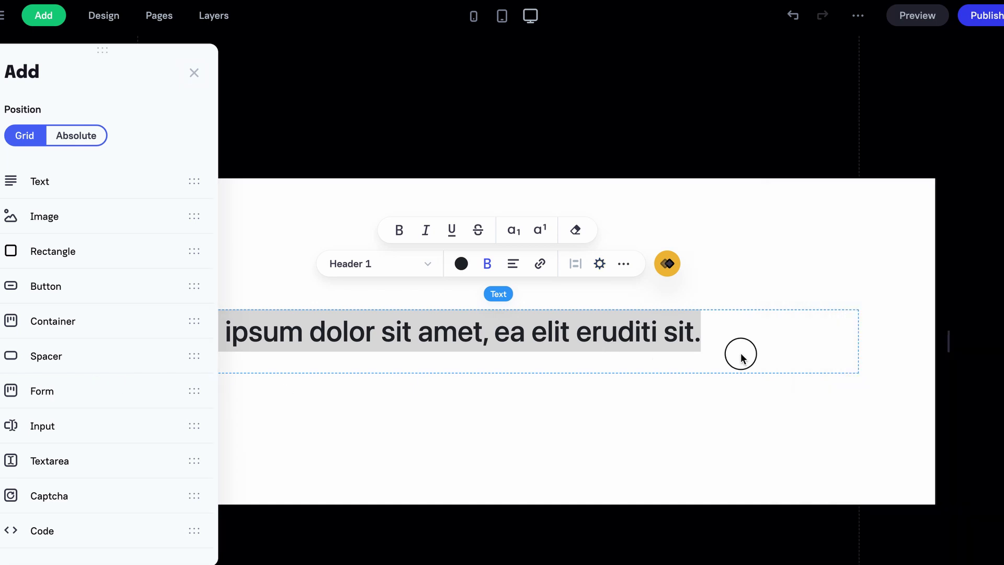
pyautogui.click(651, 347)
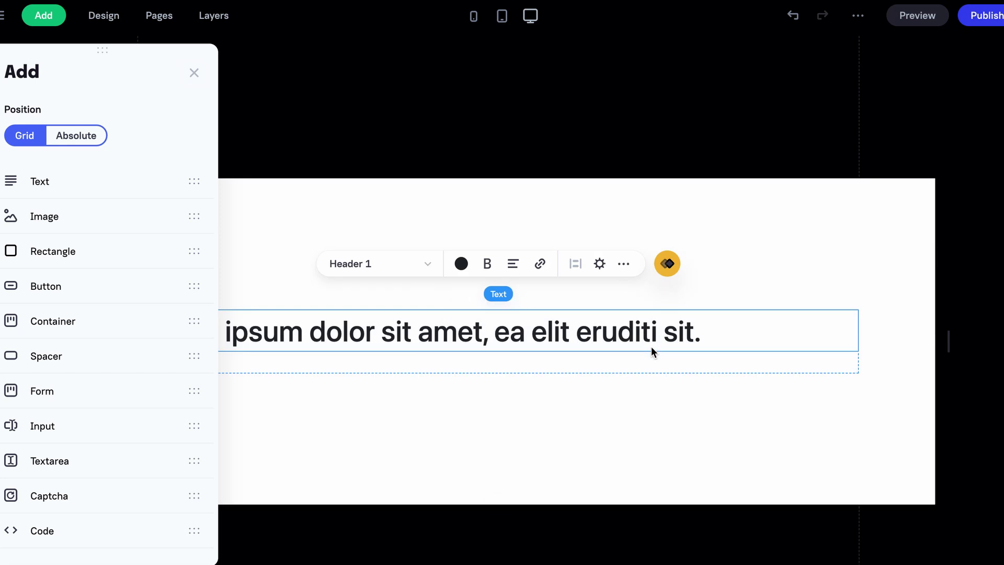
pyautogui.click(625, 265)
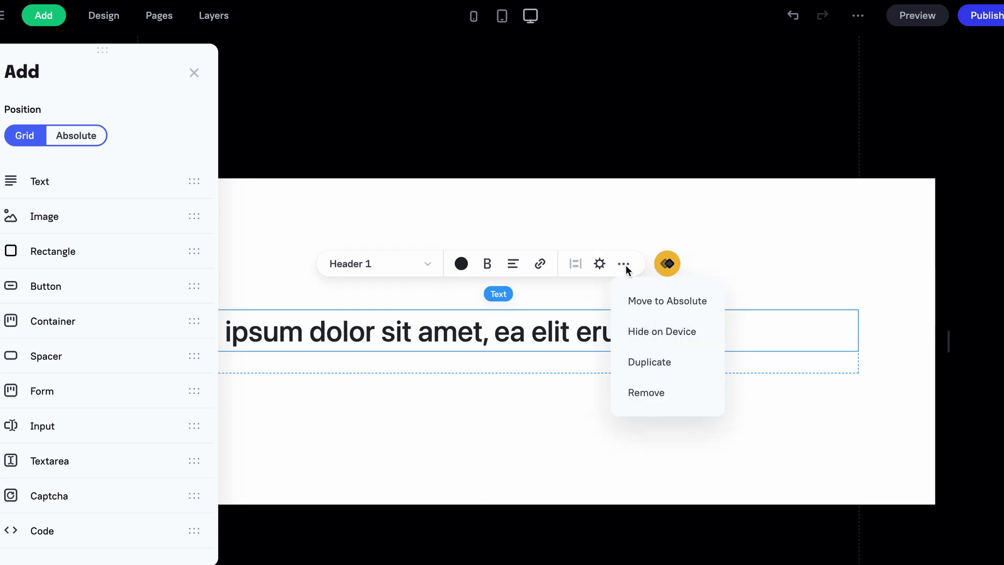
pyautogui.click(649, 303)
pyautogui.moveTo(631, 317)
pyautogui.mouseDown()
pyautogui.moveTo(596, 224)
pyautogui.moveTo(639, 299)
pyautogui.moveTo(661, 401)
pyautogui.moveTo(667, 282)
pyautogui.moveTo(614, 307)
pyautogui.mouseUp()
pyautogui.click(629, 237)
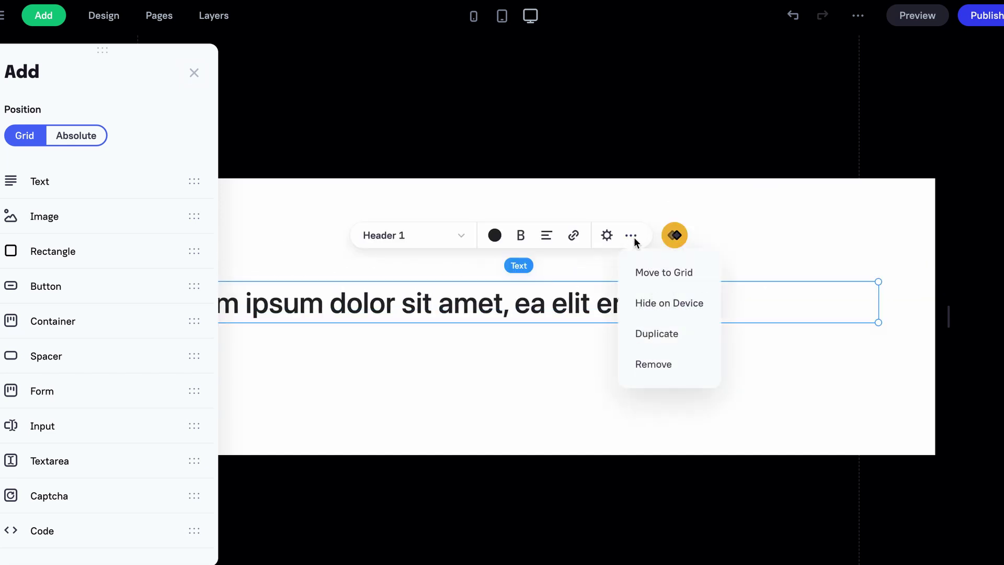
pyautogui.click(663, 273)
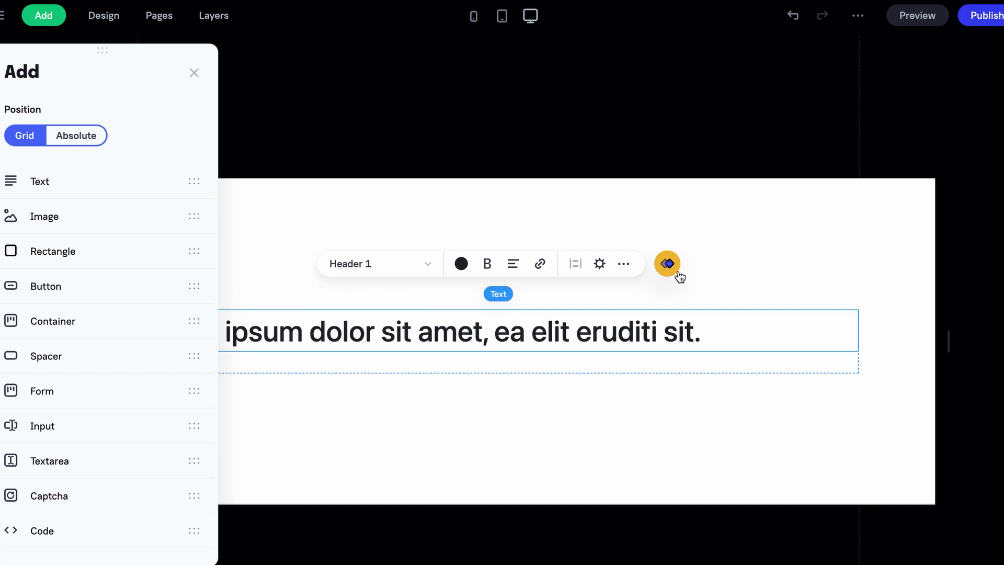
pyautogui.moveTo(63, 286)
pyautogui.mouseDown()
pyautogui.moveTo(274, 376)
pyautogui.moveTo(273, 387)
pyautogui.mouseUp()
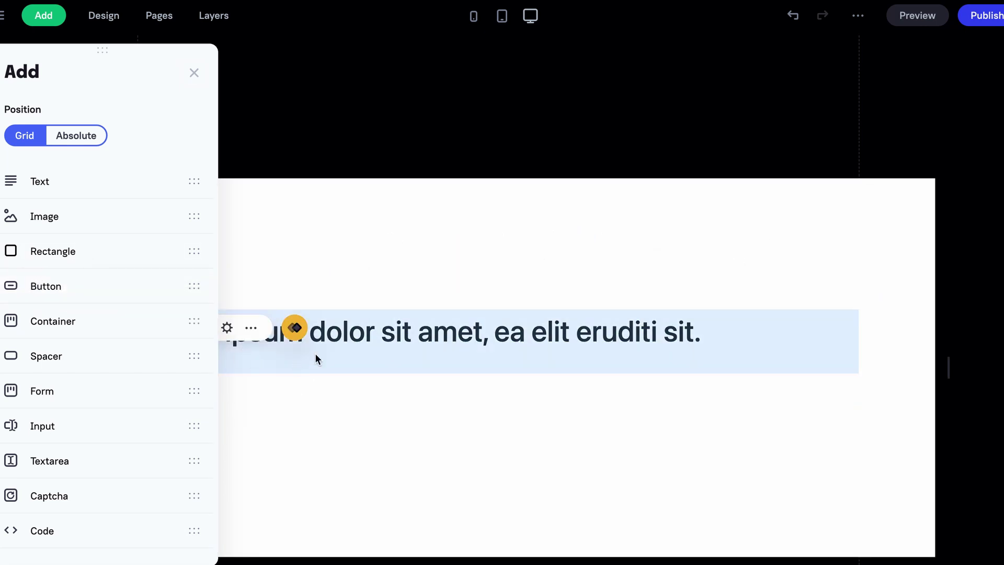
# Place a button below the heading and adjust the spacing between them
pyautogui.moveTo(110, 313)
pyautogui.moveTo(74, 291); pyautogui.dragTo(291, 363)
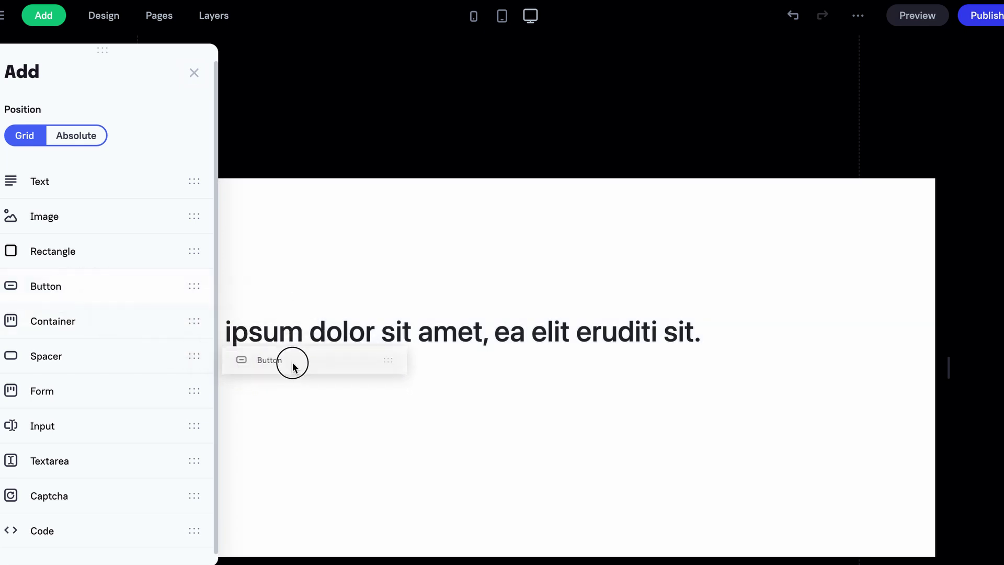
pyautogui.moveTo(208, 393); pyautogui.dragTo(295, 380)
pyautogui.click(210, 363)
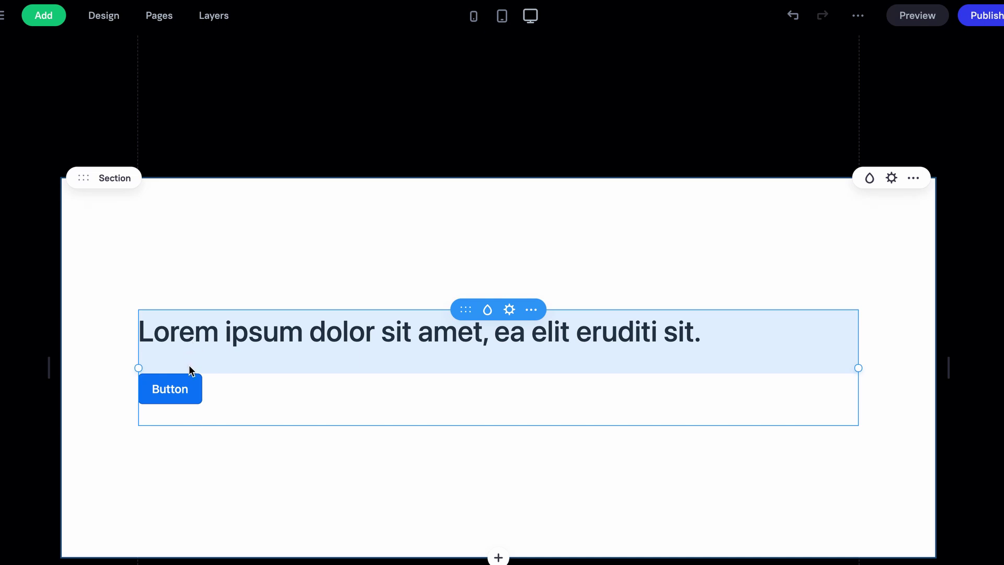
pyautogui.click(205, 343)
pyautogui.moveTo(259, 392)
pyautogui.mouseDown()
pyautogui.moveTo(256, 358)
pyautogui.moveTo(249, 390)
pyautogui.mouseUp()
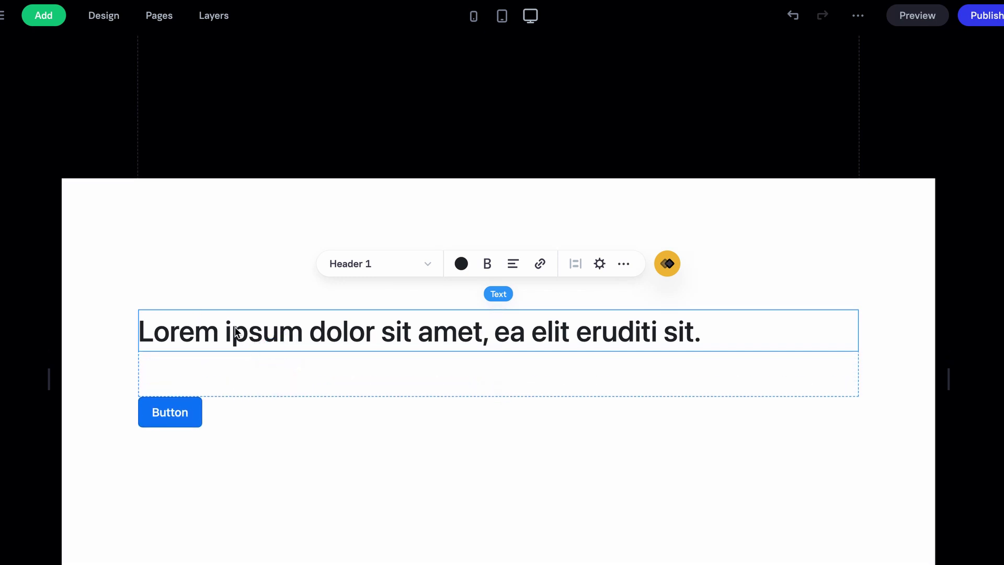
pyautogui.doubleClick(418, 374)
pyautogui.click(700, 326)
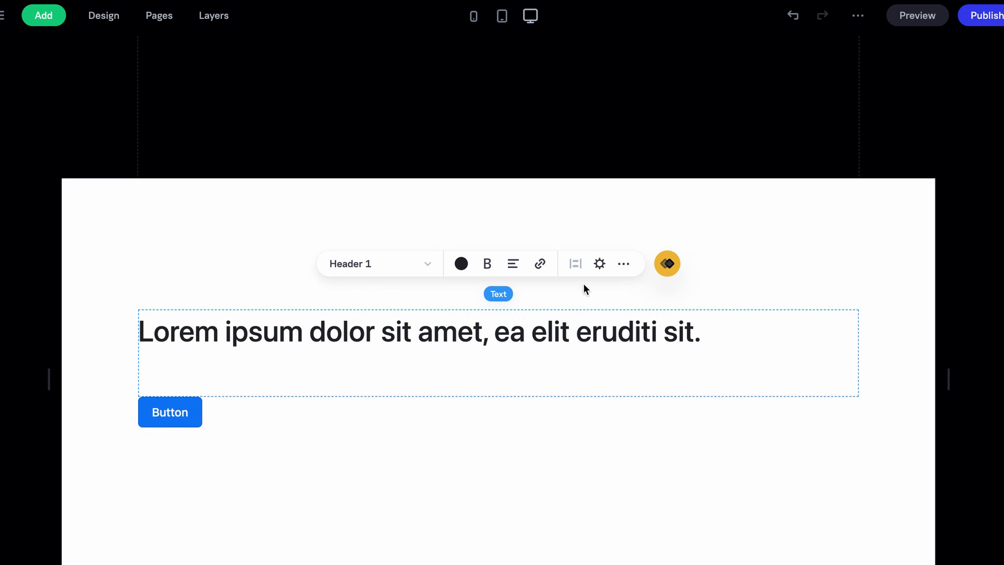
# Try the Rounded, Outlined and Flat variants on the button
pyautogui.click(600, 264)
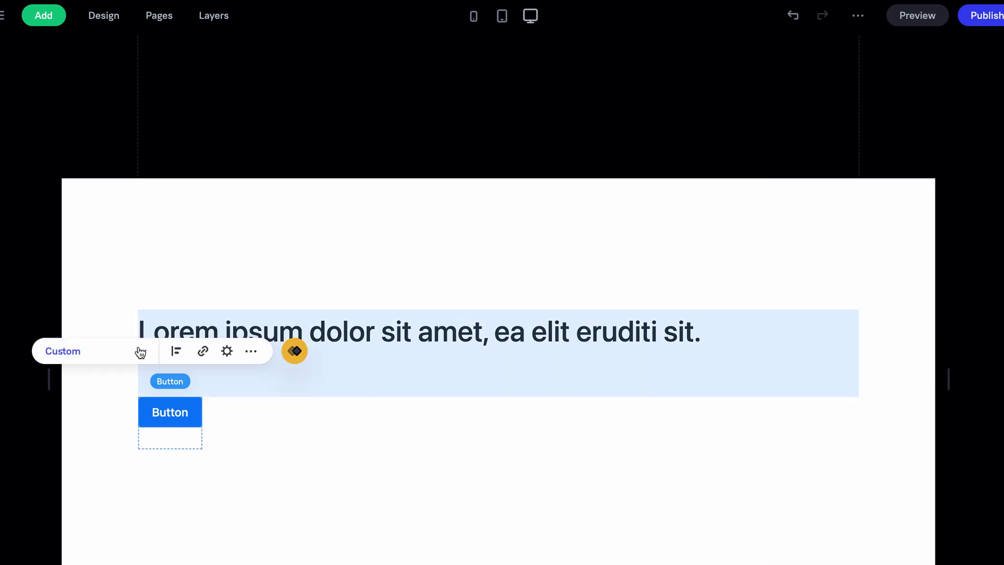
pyautogui.click(140, 352)
pyautogui.click(98, 448)
pyautogui.click(118, 352)
pyautogui.click(83, 473)
pyautogui.click(107, 352)
pyautogui.click(93, 500)
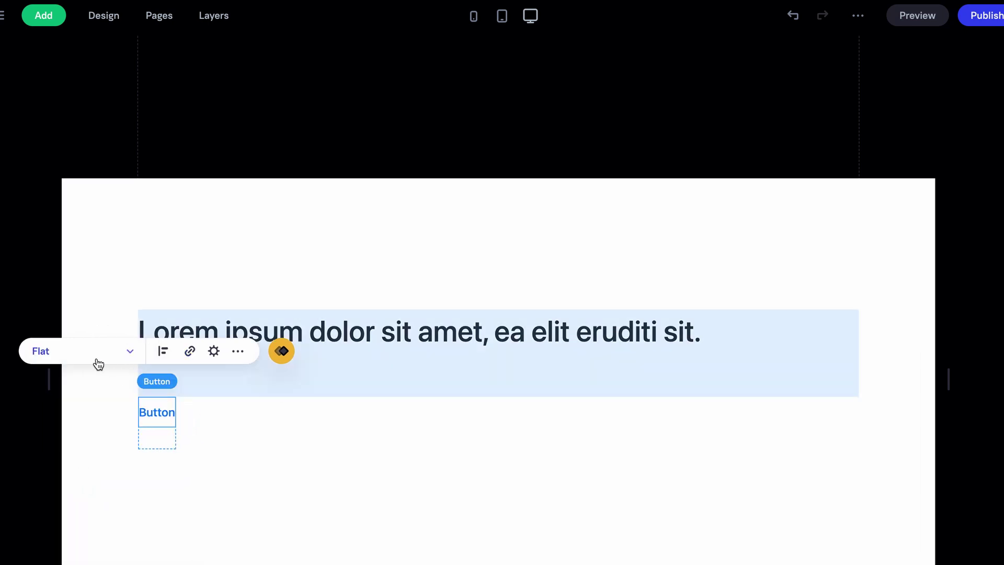
# Return the button to the Normal variant and add a new variant
pyautogui.click(103, 354)
pyautogui.click(102, 411)
pyautogui.click(106, 352)
pyautogui.click(168, 372)
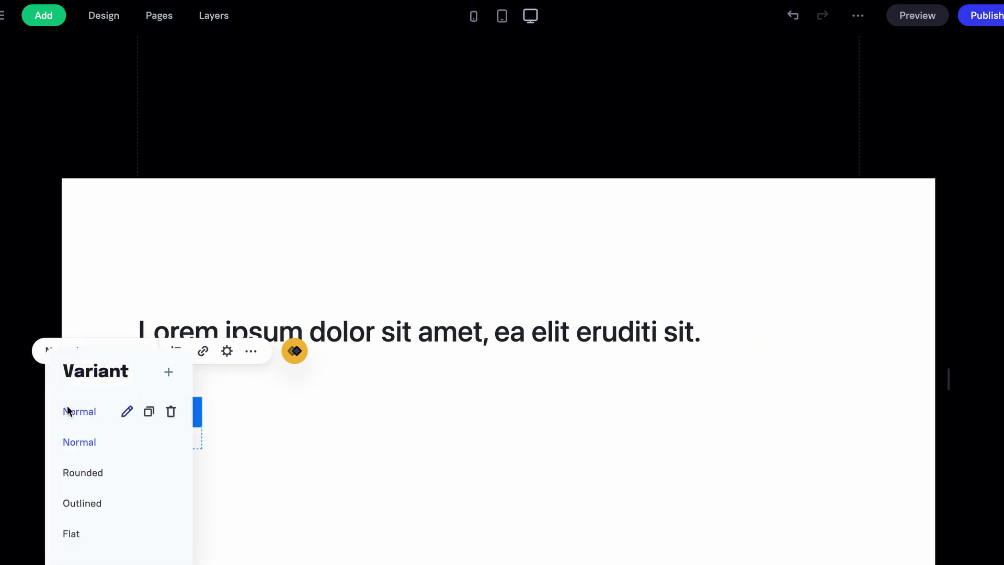
# Rename the new button variant to 'goofy', review its Color settings, and start shrinking the top padding
pyautogui.click(126, 412)
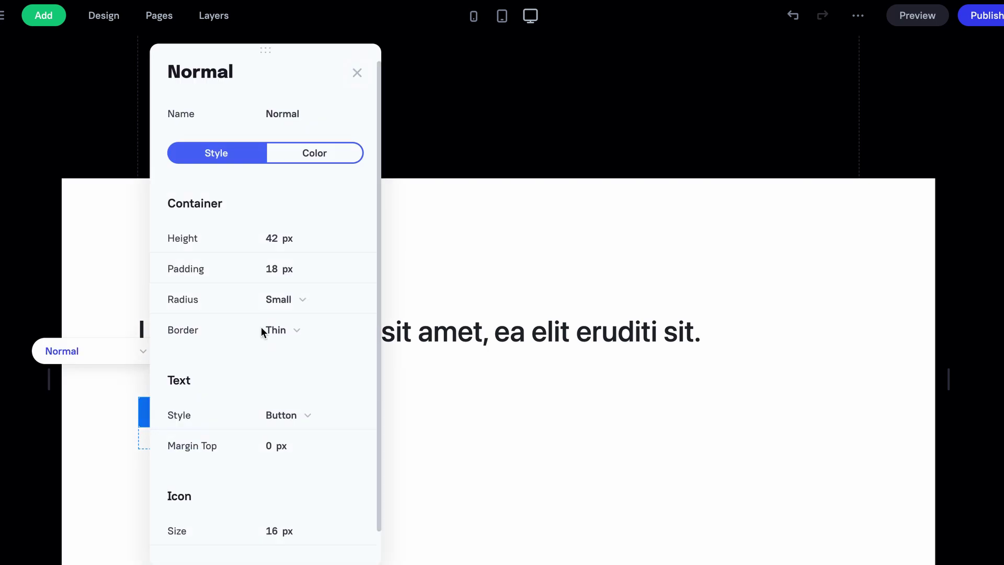
pyautogui.doubleClick(289, 113)
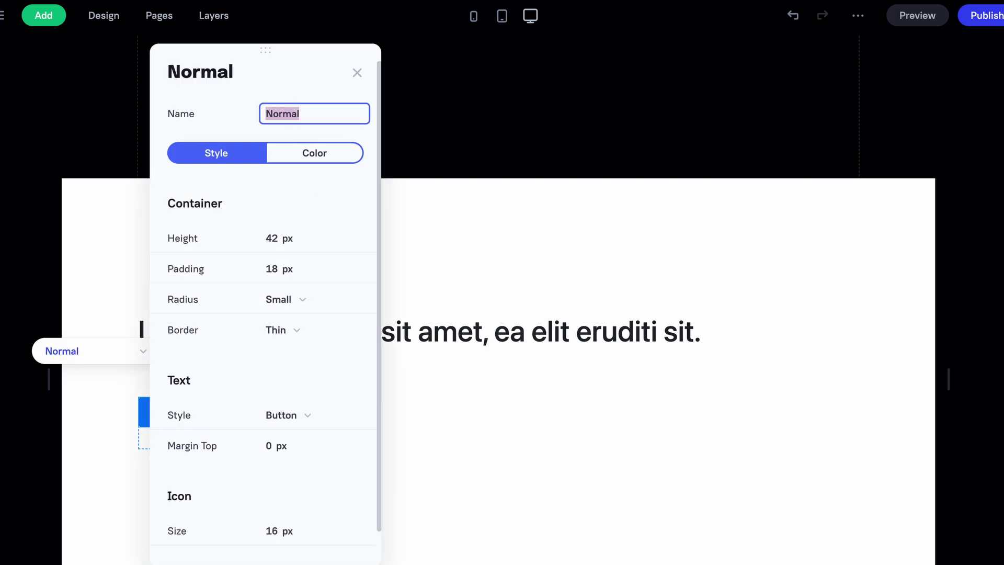
pyautogui.write('goofy')
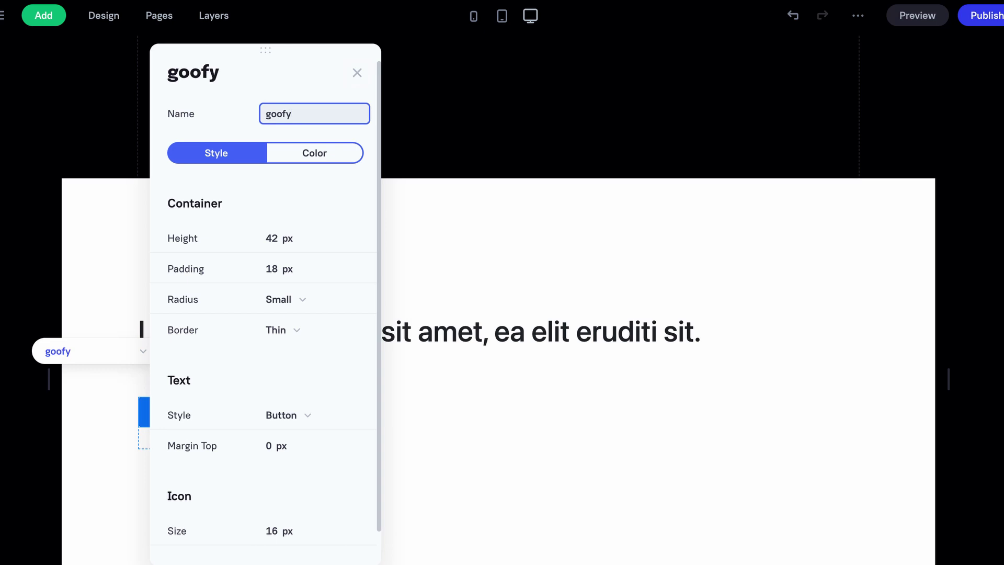
pyautogui.press('Return')
pyautogui.scroll(-1, 173, 335)
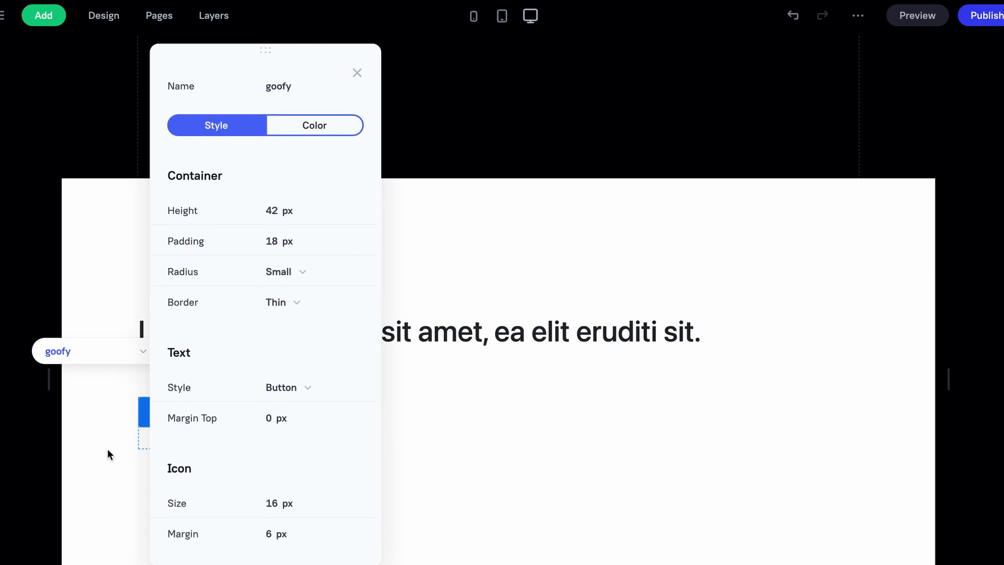
pyautogui.scroll(1, 227, 249)
pyautogui.click(293, 163)
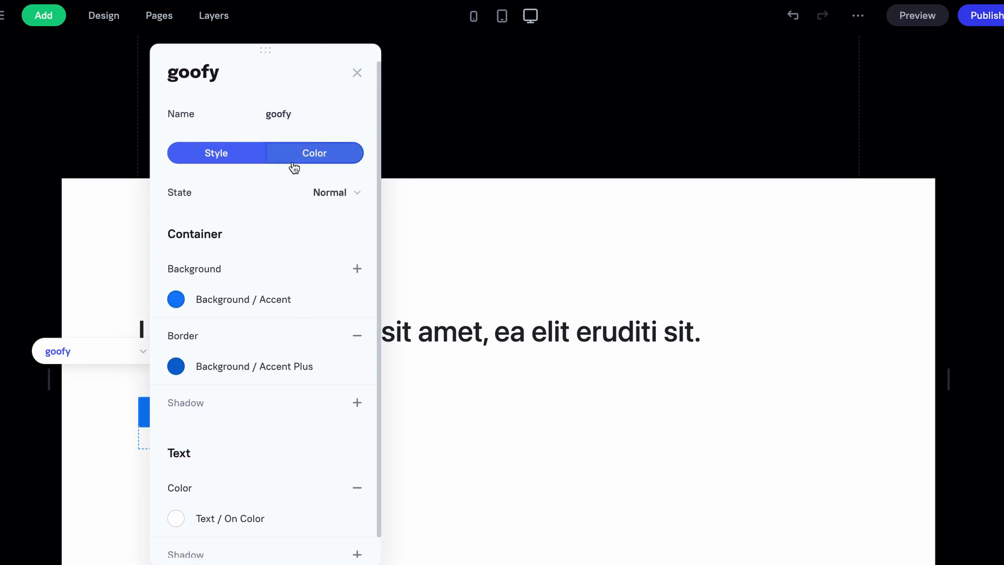
pyautogui.click(357, 72)
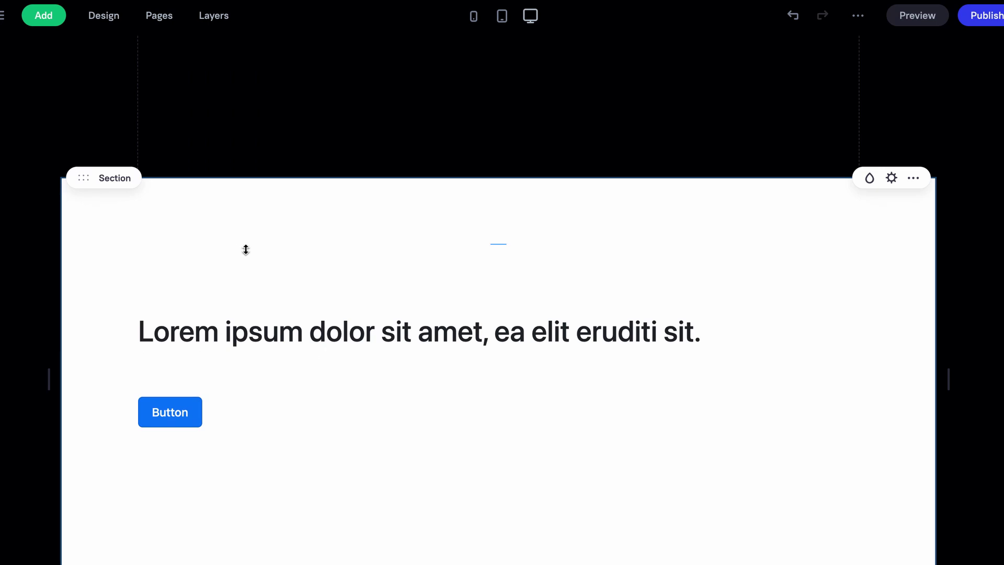
pyautogui.moveTo(225, 251)
pyautogui.mouseDown()
pyautogui.moveTo(229, 180)
pyautogui.moveTo(217, 179)
pyautogui.moveTo(225, 251)
pyautogui.moveTo(209, 177)
pyautogui.mouseUp()
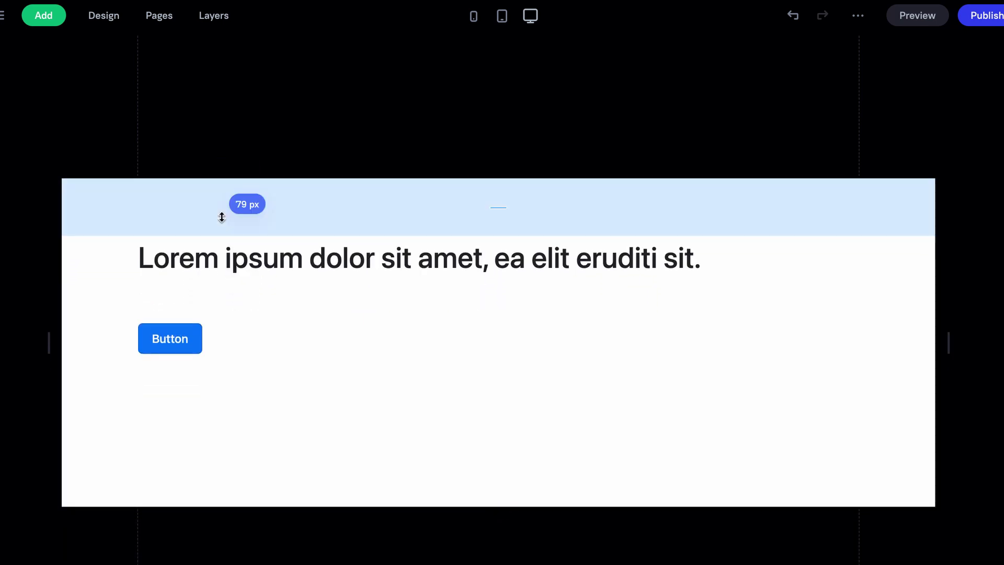
# Keep the Bootstrap grid preset and raise the spacing unit from 4 px to 5 px
pyautogui.click(104, 15)
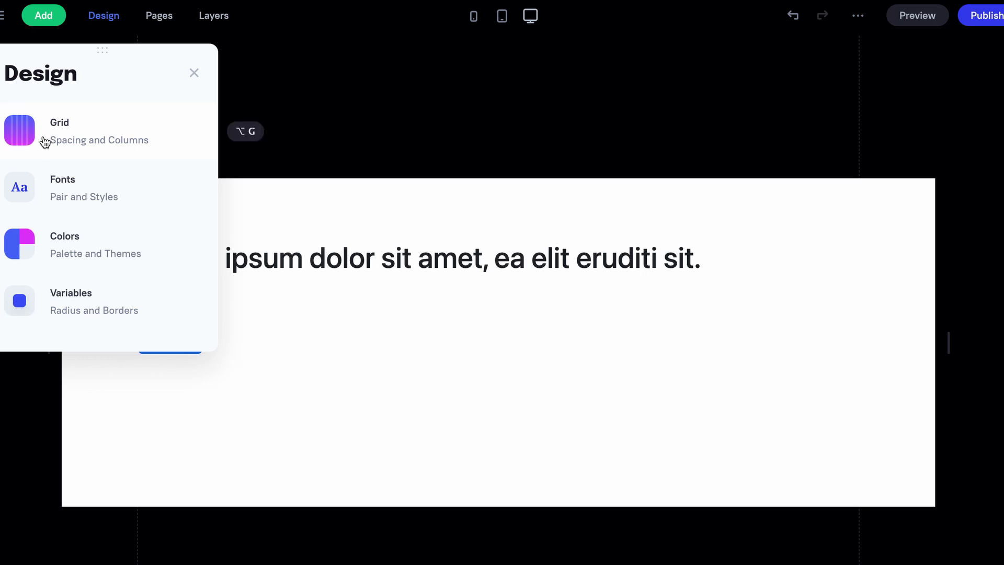
pyautogui.click(44, 141)
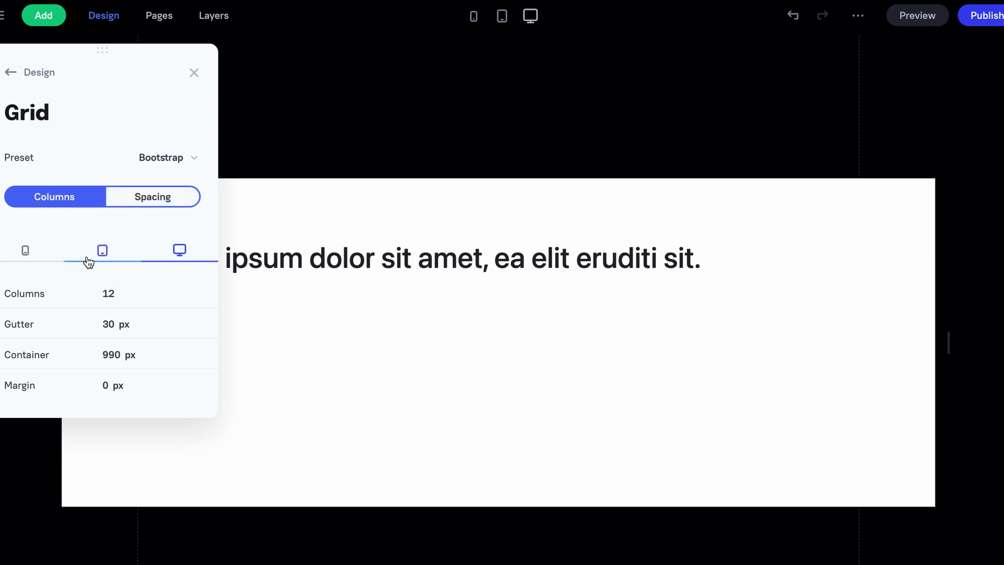
pyautogui.click(176, 157)
pyautogui.click(186, 251)
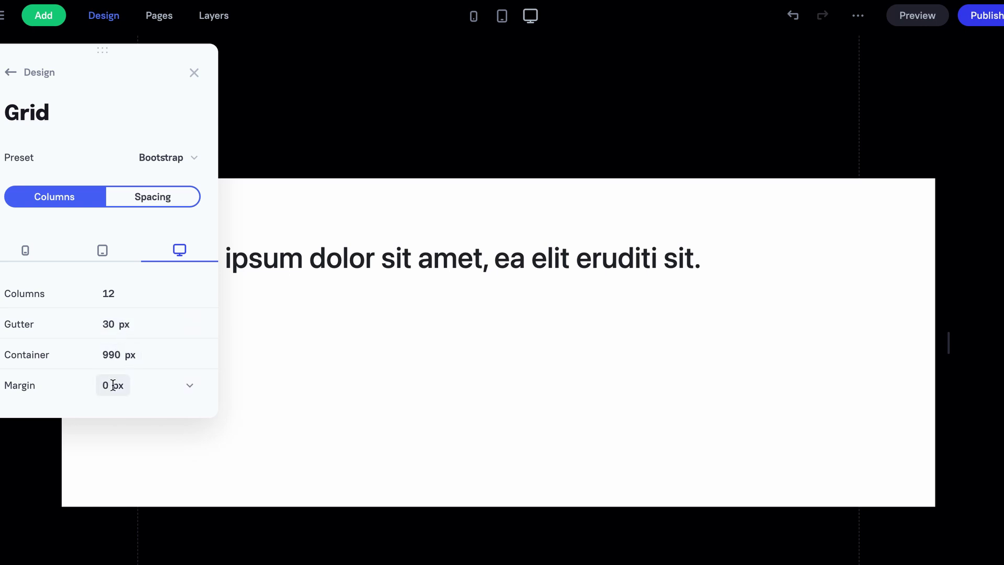
pyautogui.click(142, 202)
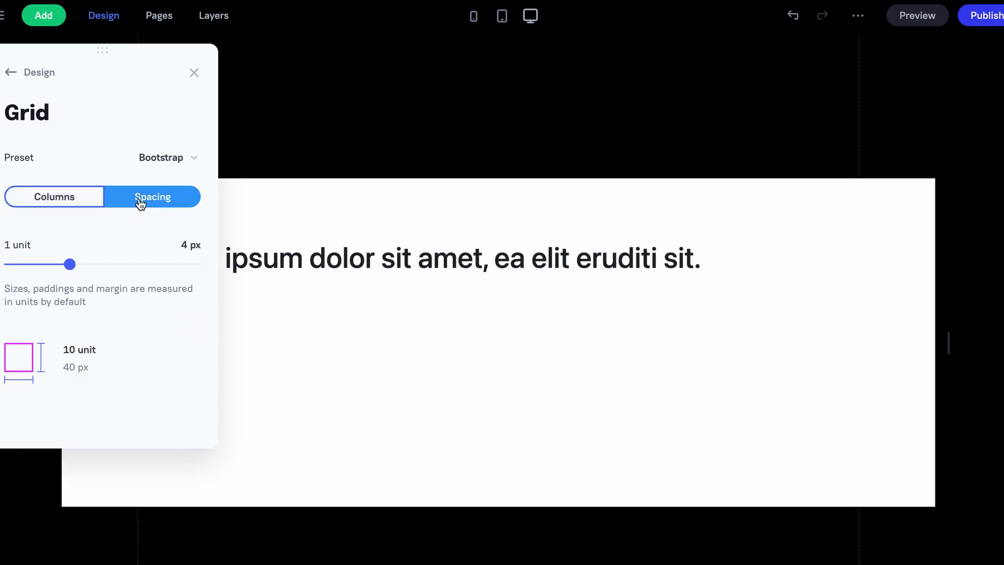
pyautogui.moveTo(72, 269); pyautogui.dragTo(102, 267)
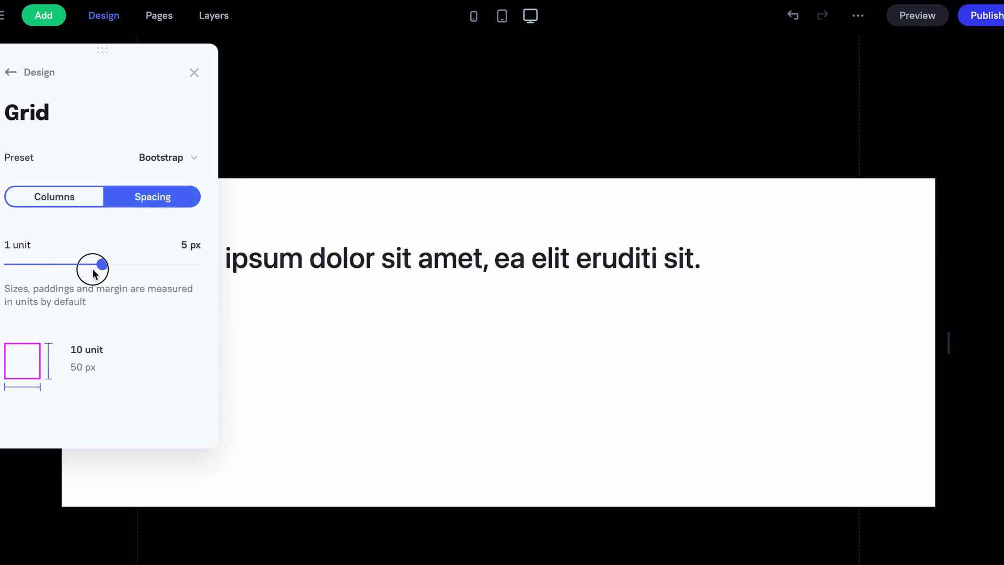
# Browse the font style settings and the radius and border variables
pyautogui.click(78, 197)
pyautogui.press('Escape')
pyautogui.click(79, 199)
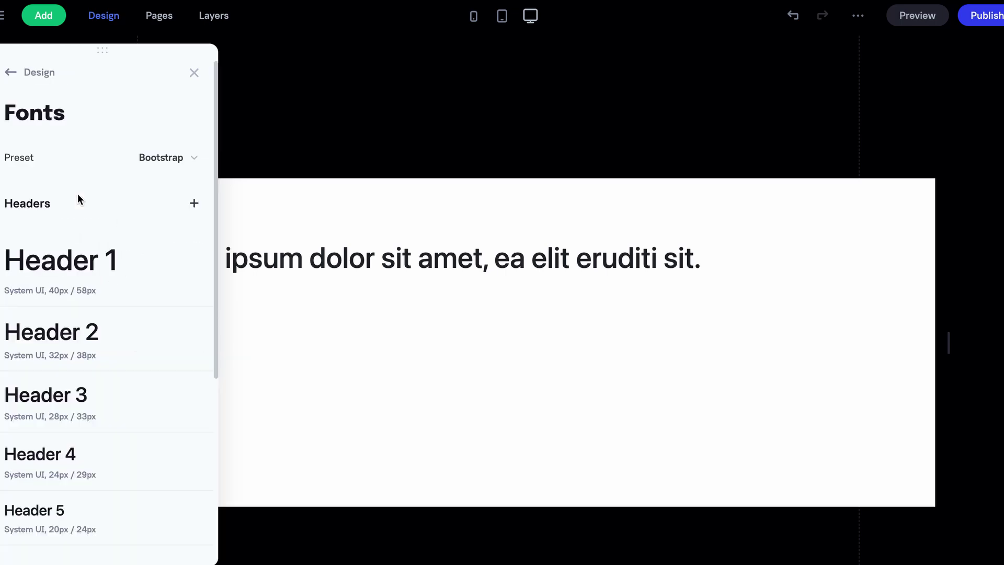
pyautogui.scroll(-2, 110, 270)
pyautogui.scroll(2, 110, 268)
pyautogui.click(22, 73)
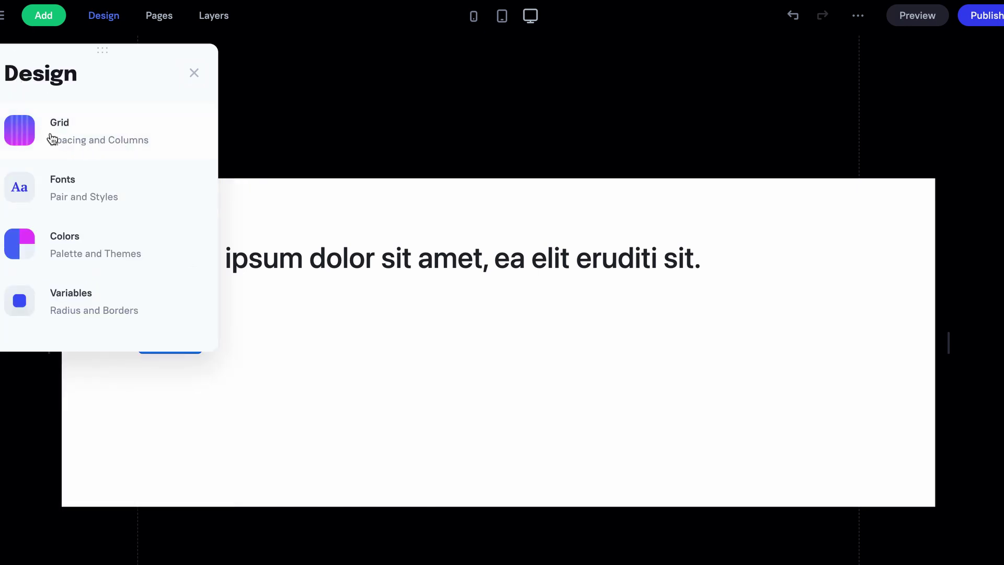
pyautogui.click(42, 314)
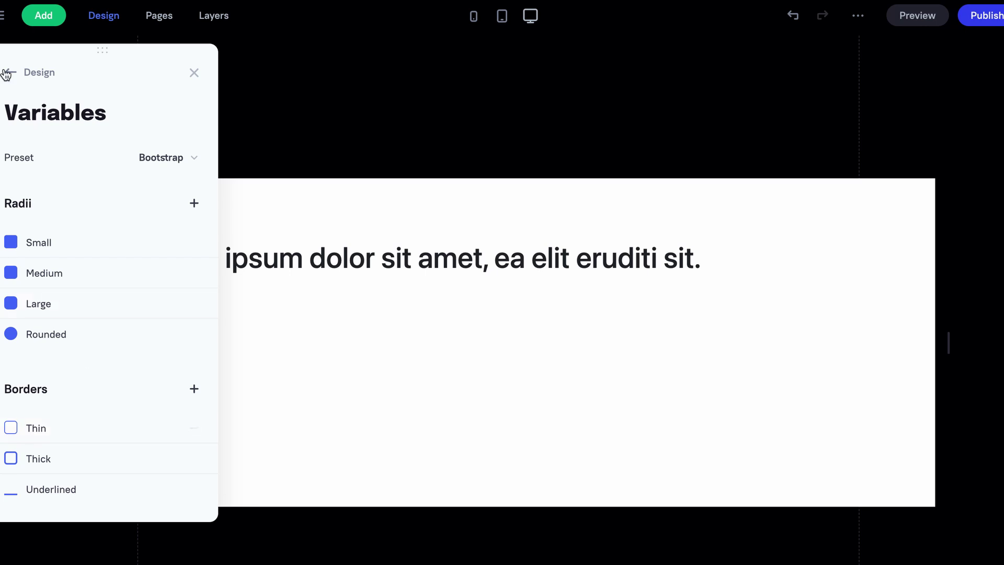
pyautogui.click(11, 73)
# Add Page 1 to the site and try moving the Text layer within Section > Column
pyautogui.click(159, 17)
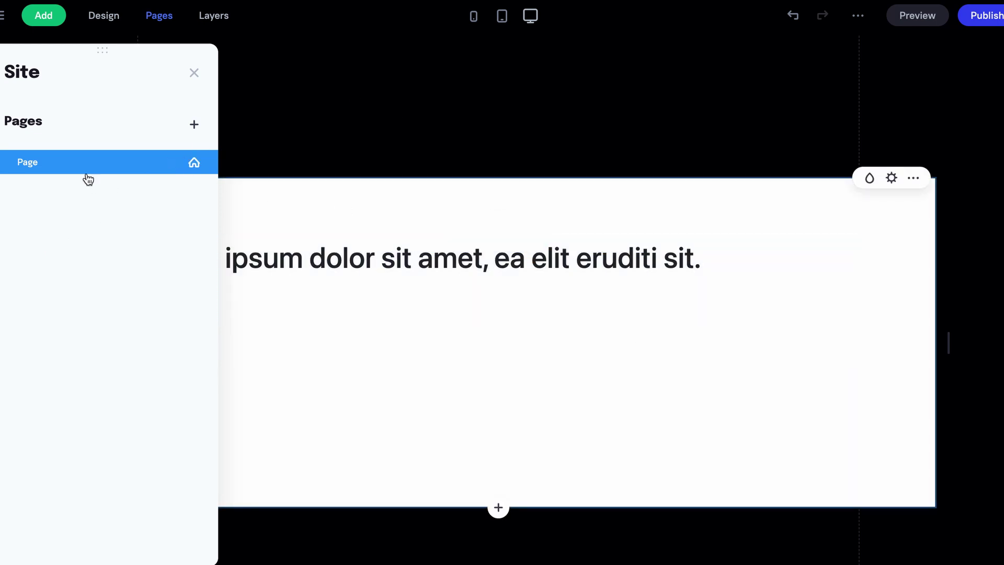
pyautogui.click(194, 125)
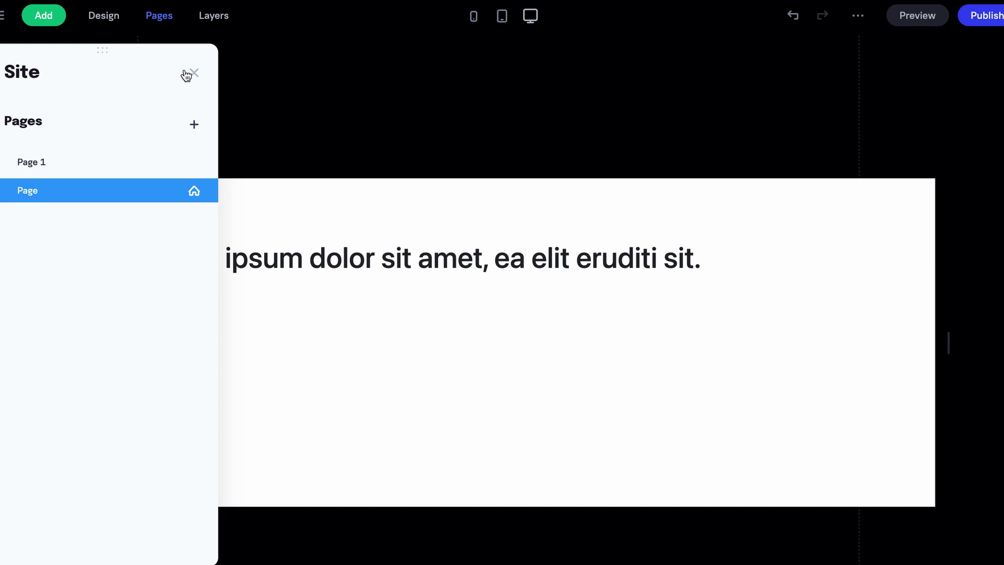
pyautogui.click(213, 15)
pyautogui.click(6, 118)
pyautogui.click(21, 145)
pyautogui.moveTo(74, 171); pyautogui.dragTo(65, 202)
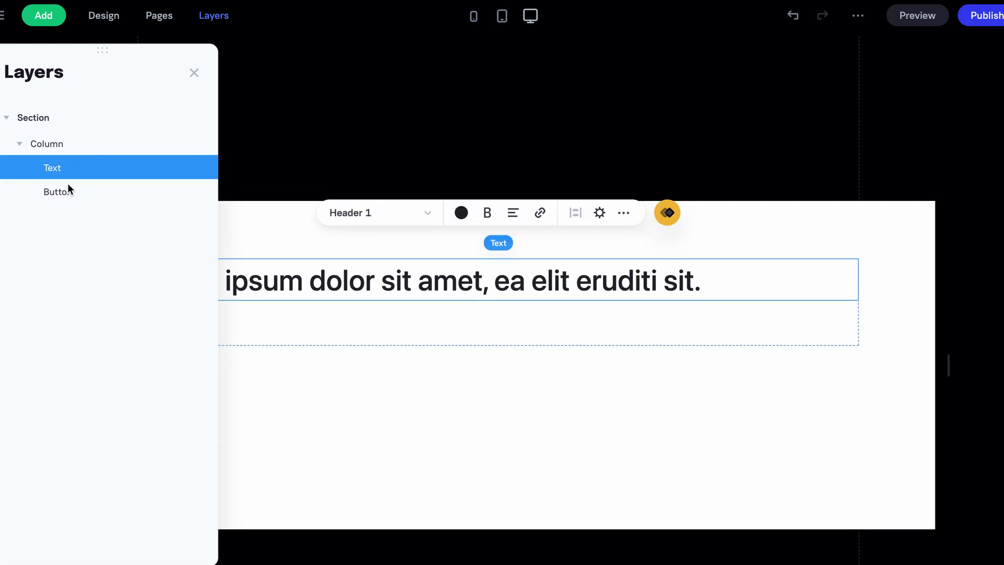
pyautogui.click(194, 72)
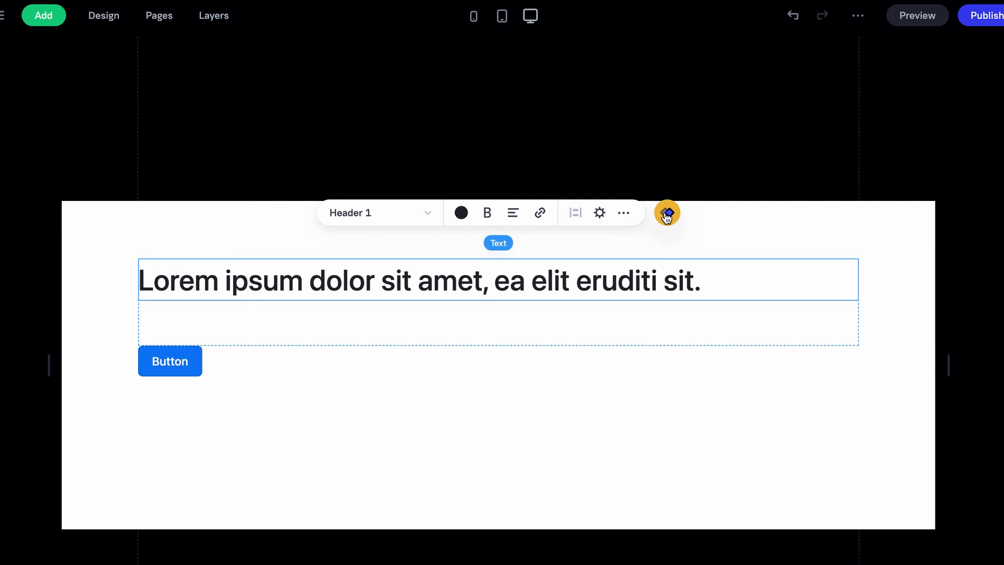
# Add a Hover trigger to the button's animation settings
pyautogui.click(192, 361)
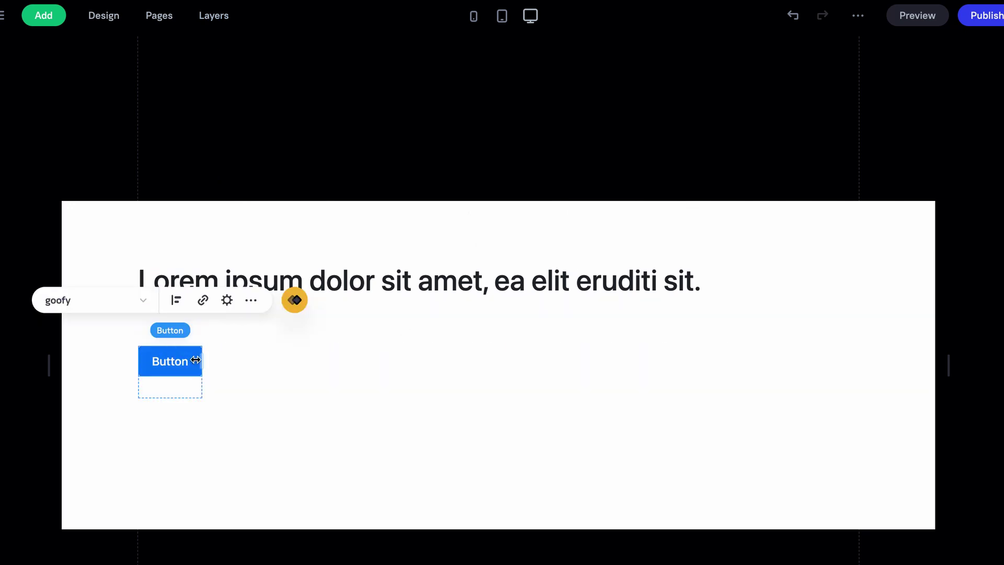
pyautogui.click(294, 301)
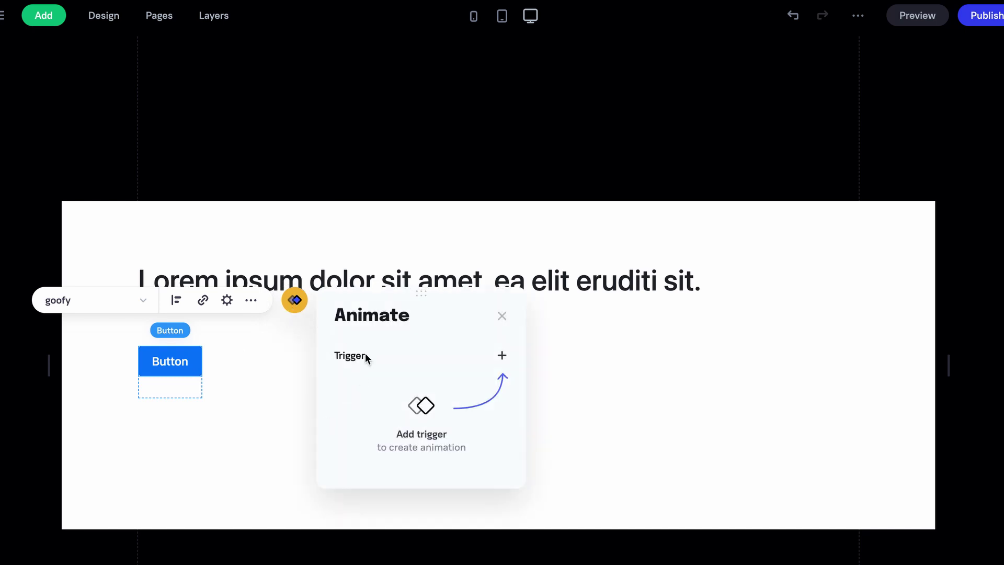
pyautogui.click(503, 358)
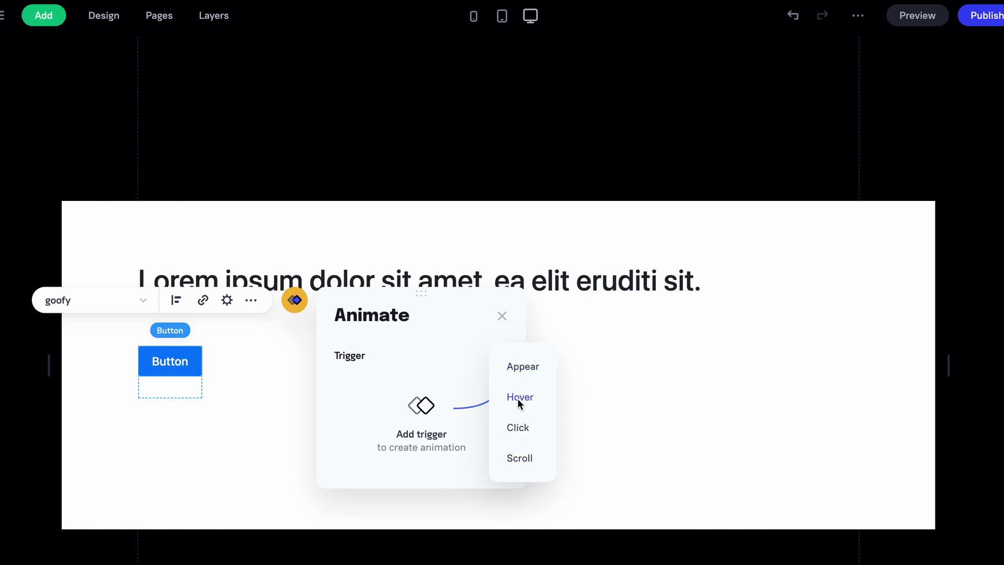
pyautogui.click(518, 400)
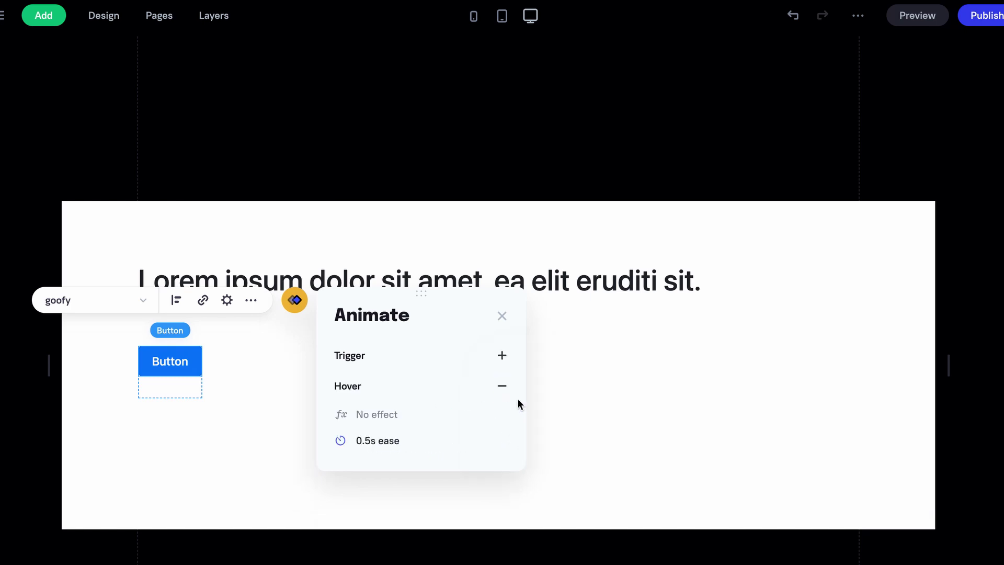
# Add a Move Y effect to the button's hover animation
pyautogui.click(377, 421)
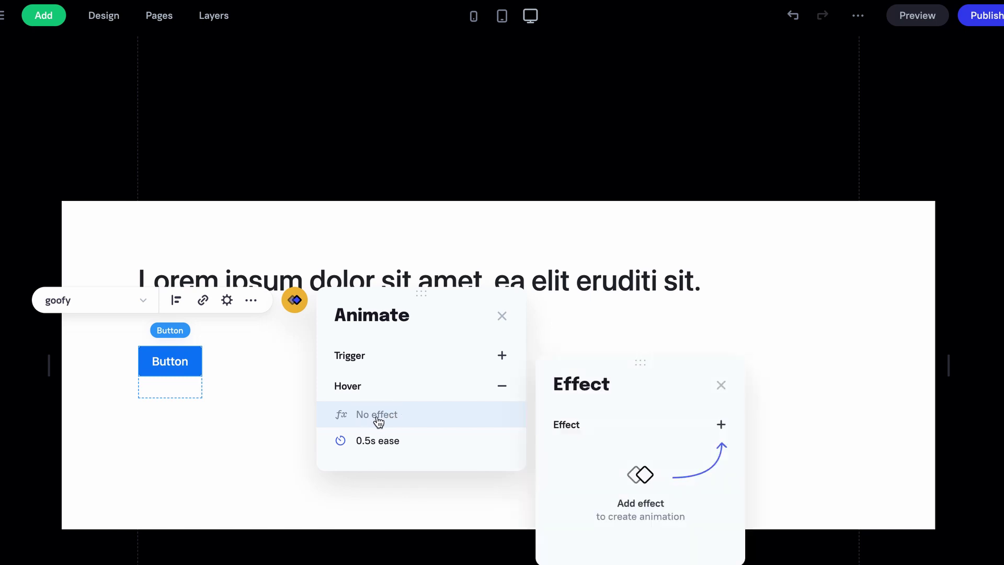
pyautogui.click(720, 425)
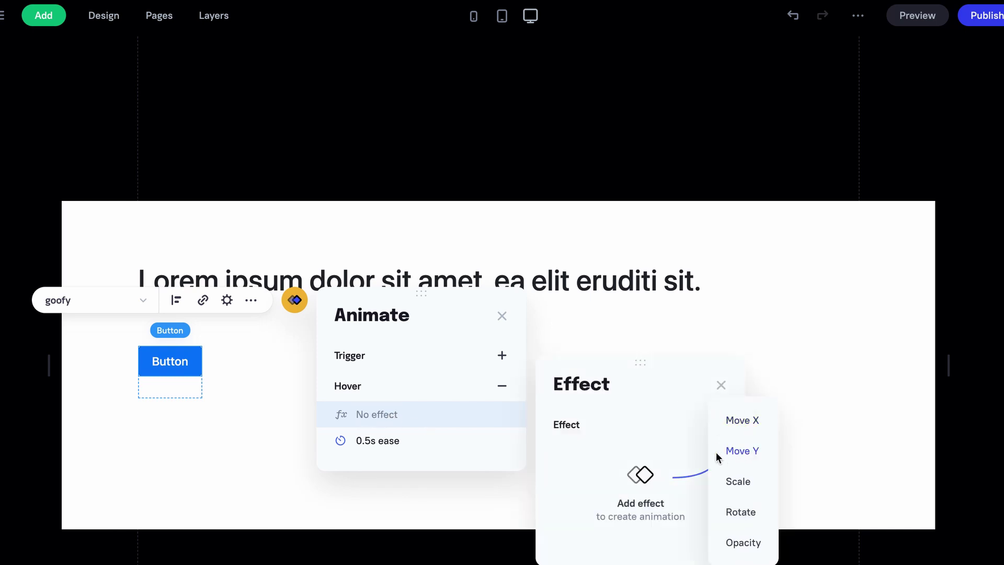
pyautogui.click(739, 451)
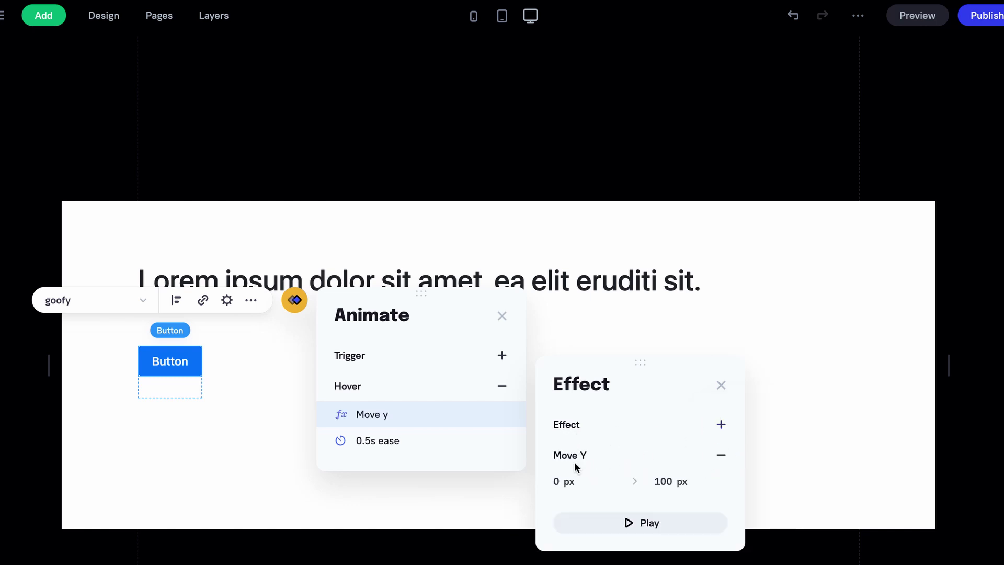
pyautogui.click(720, 425)
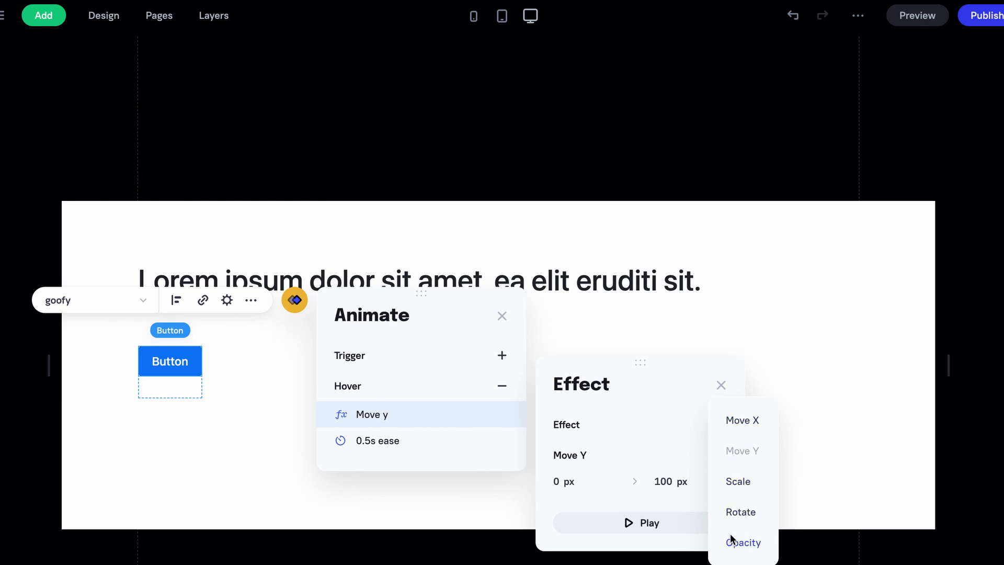
pyautogui.click(645, 414)
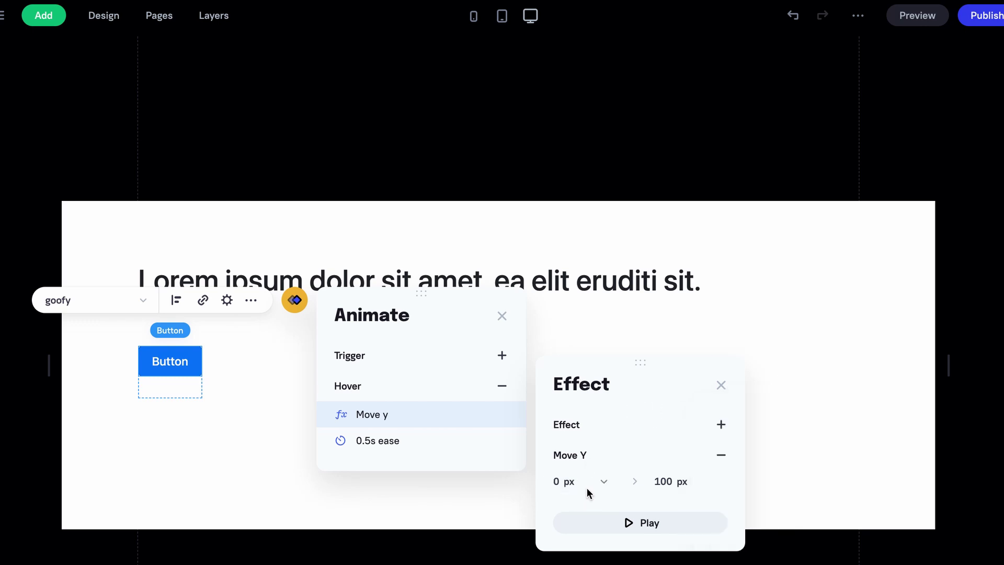
pyautogui.click(720, 425)
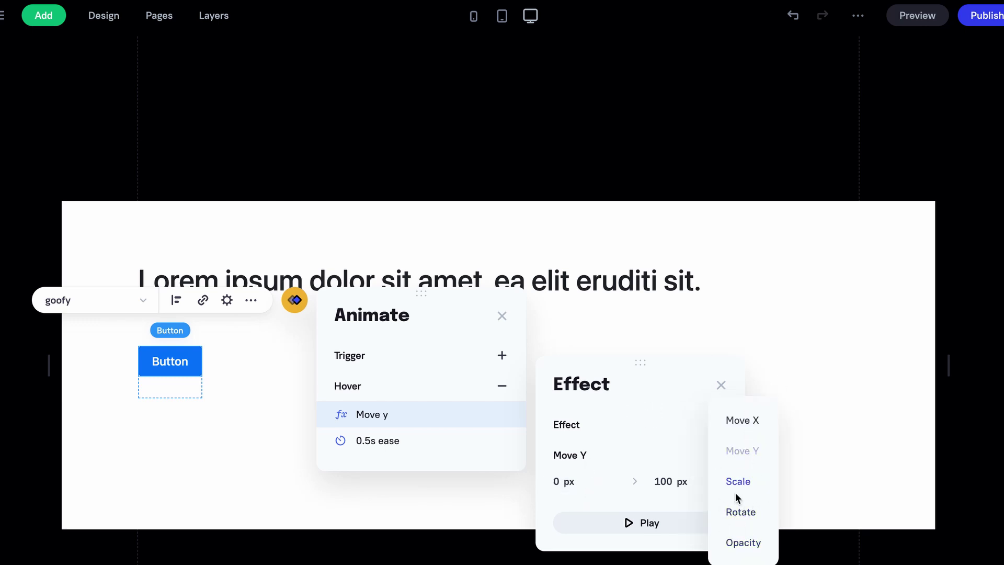
pyautogui.click(611, 395)
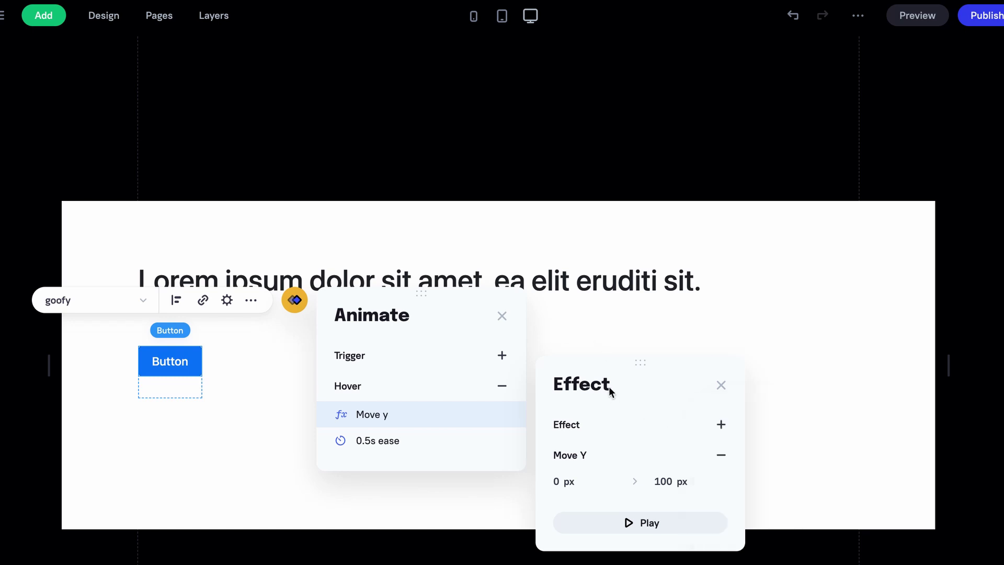
# Set the Move Y start to 9 px and add a Scale effect (100% to 120%)
pyautogui.click(565, 482)
pyautogui.write('9')
pyautogui.click(720, 425)
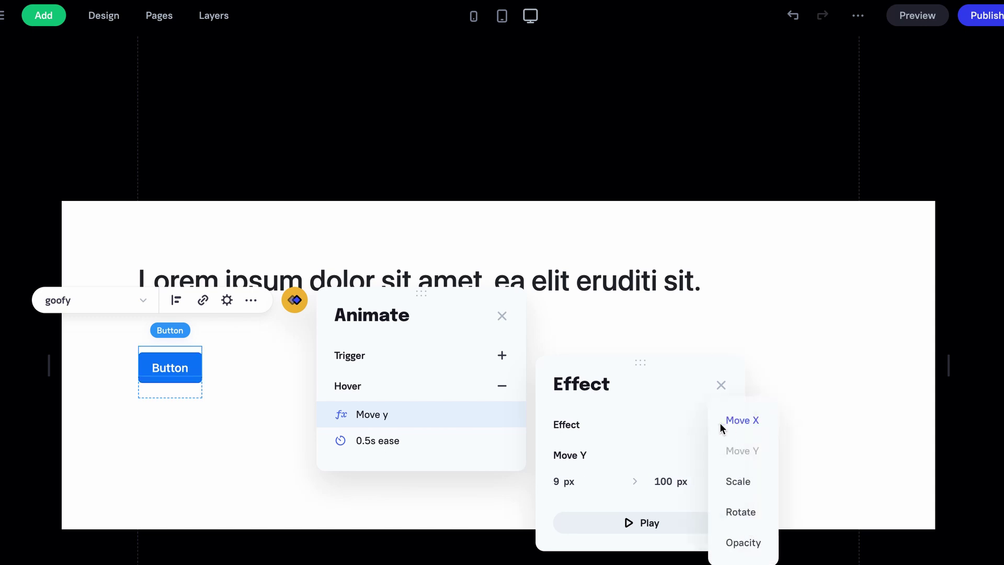
pyautogui.click(738, 482)
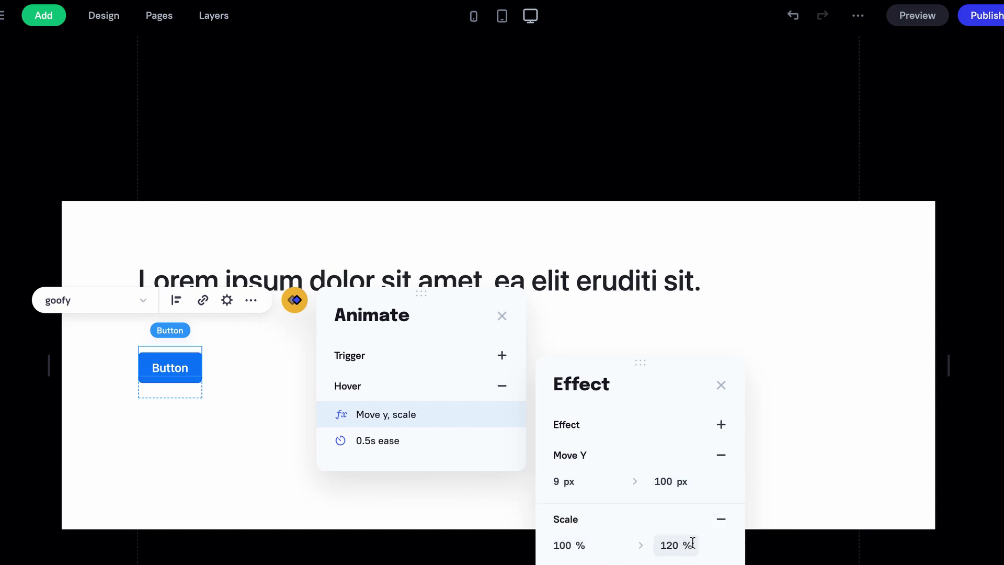
# Set the hover transition to 0.5 s Ease with Ease in out easing, then preview it
pyautogui.click(367, 444)
pyautogui.click(680, 402)
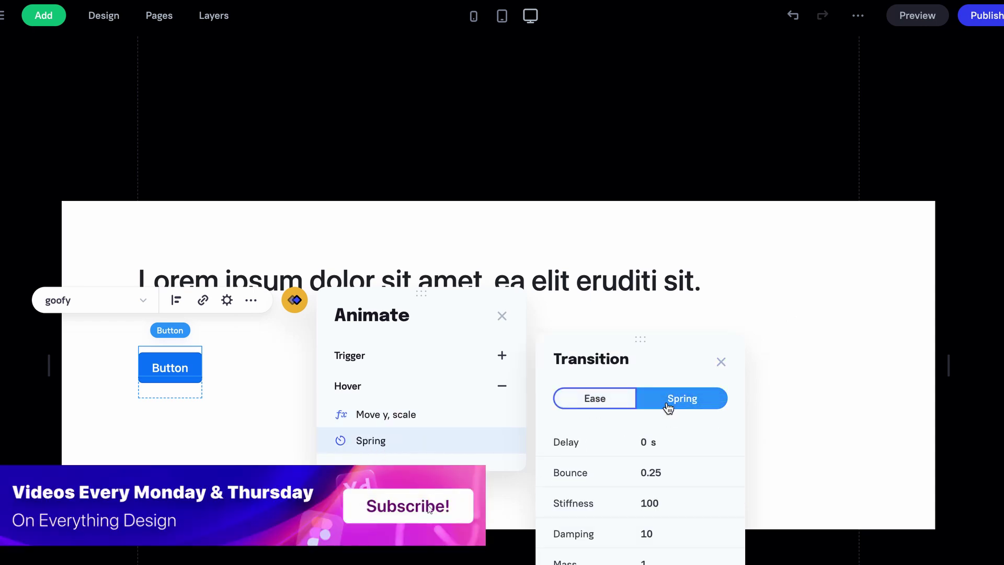
pyautogui.click(611, 406)
pyautogui.click(667, 503)
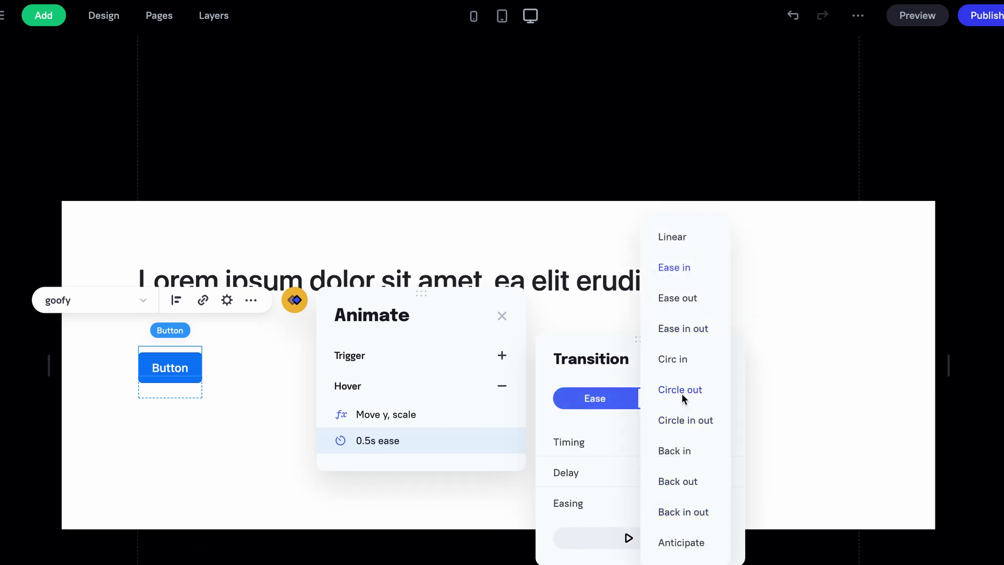
pyautogui.click(679, 331)
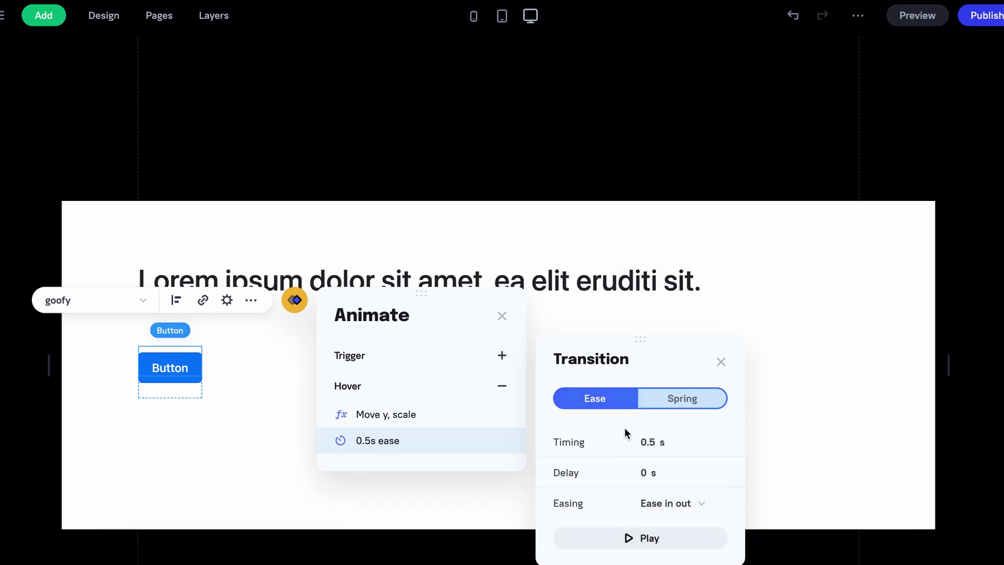
pyautogui.click(632, 541)
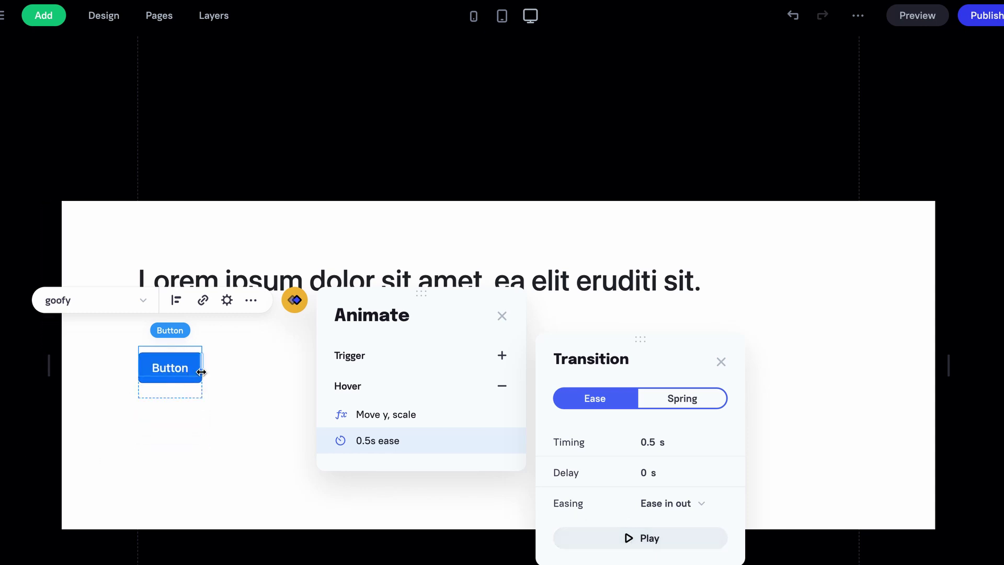
pyautogui.click(667, 538)
# Close the animation settings, preview the page live, then return to the editor
pyautogui.click(797, 313)
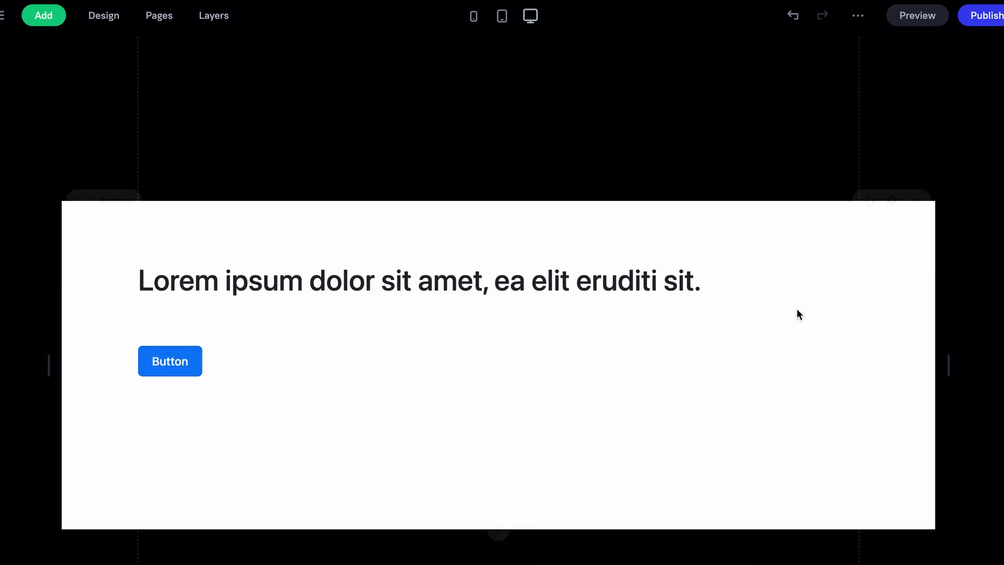
pyautogui.click(920, 21)
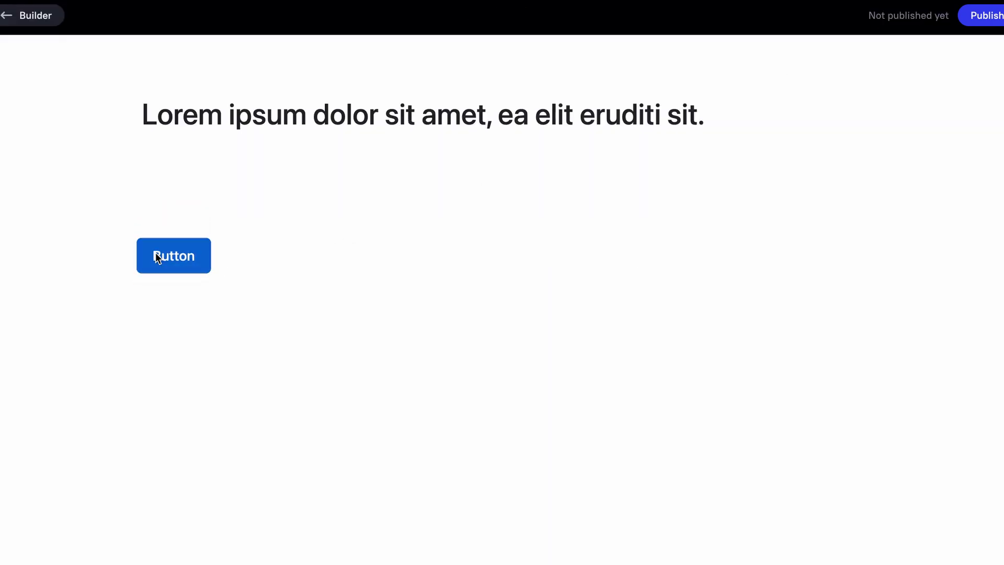
pyautogui.click(31, 17)
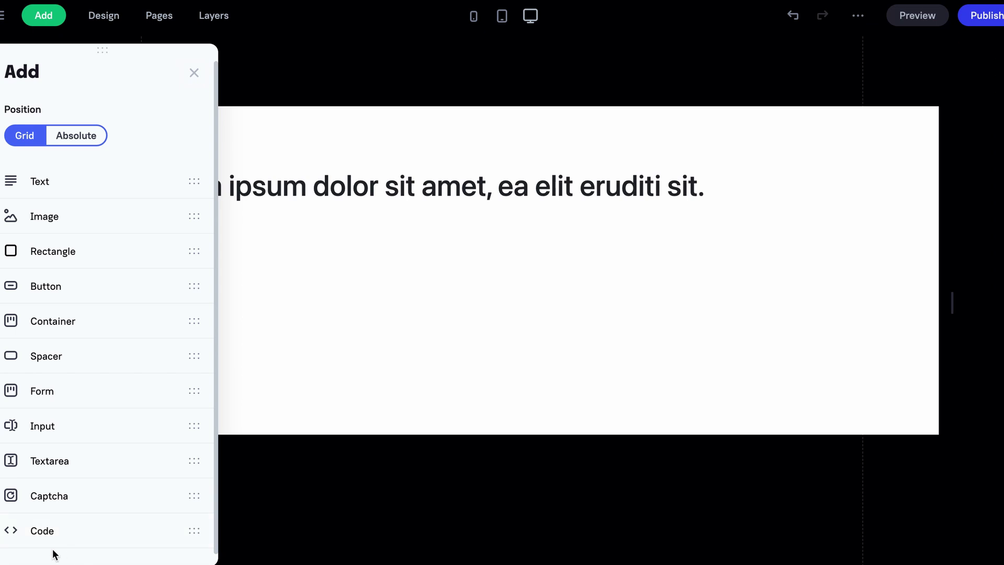
# Drop a Code block below the button and add 'border: solid 4px red;' to its .box style
pyautogui.moveTo(50, 532); pyautogui.dragTo(453, 346)
pyautogui.click(142, 532)
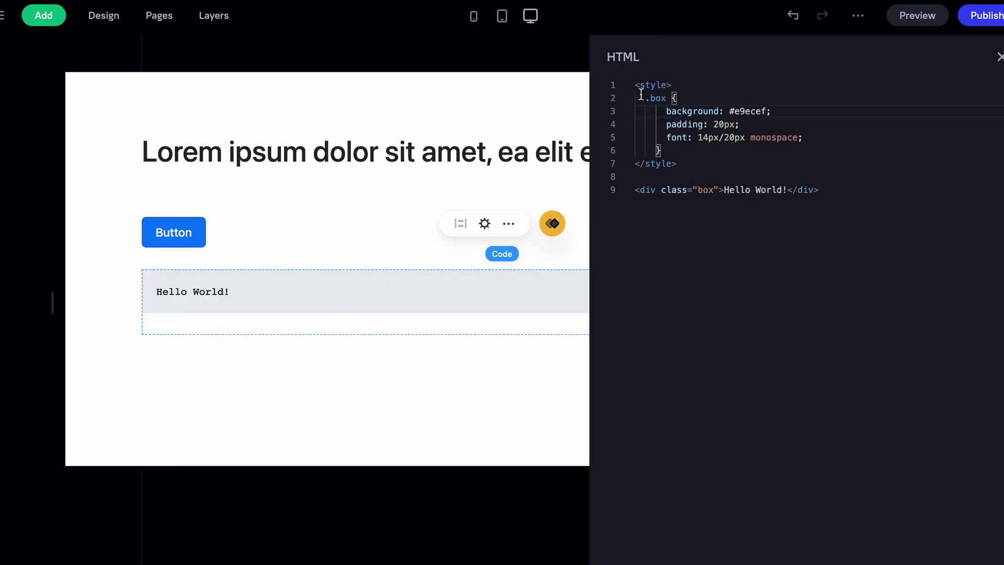
pyautogui.moveTo(641, 95); pyautogui.dragTo(833, 182)
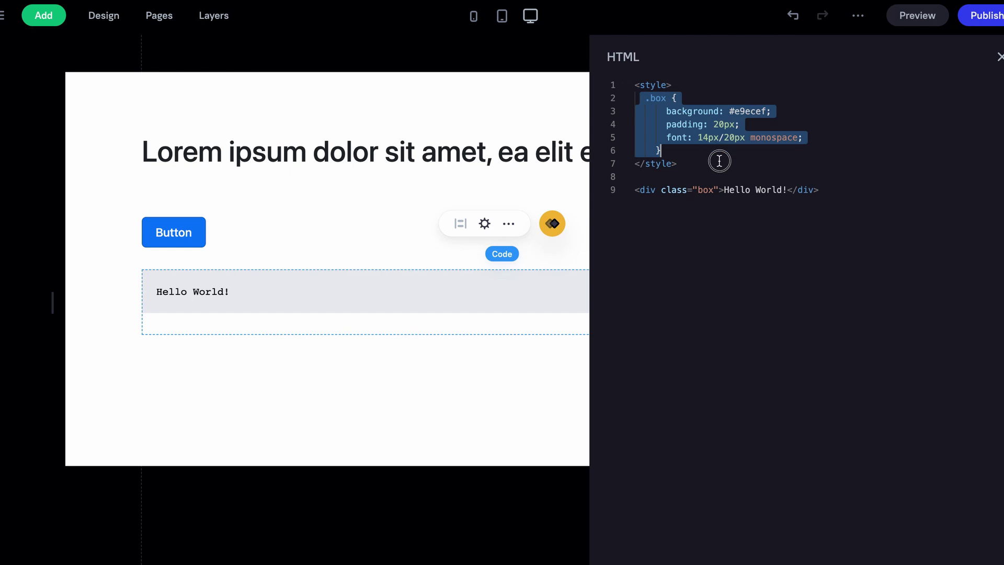
pyautogui.click(834, 181)
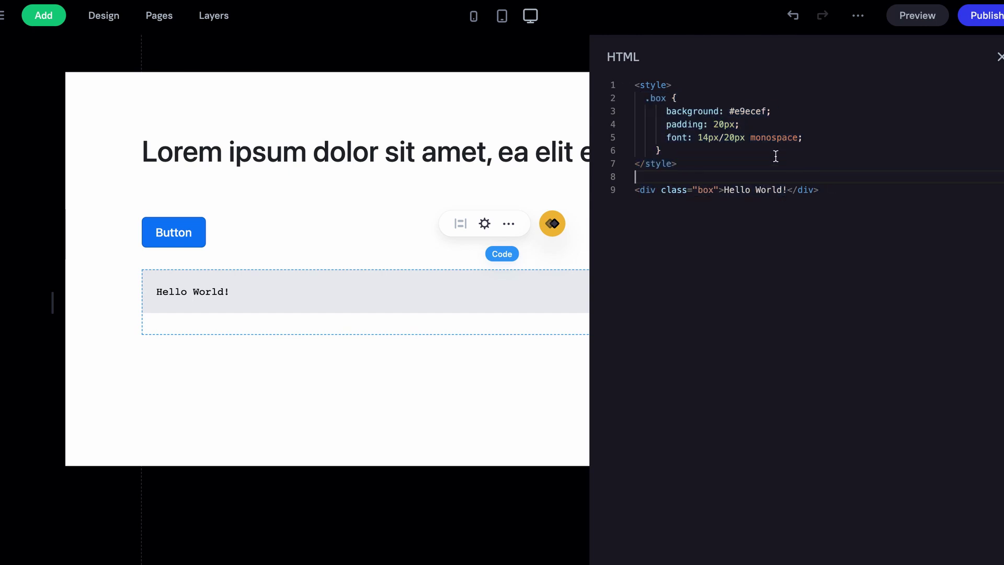
pyautogui.click(814, 136)
pyautogui.press('Return')
pyautogui.write('border: ')
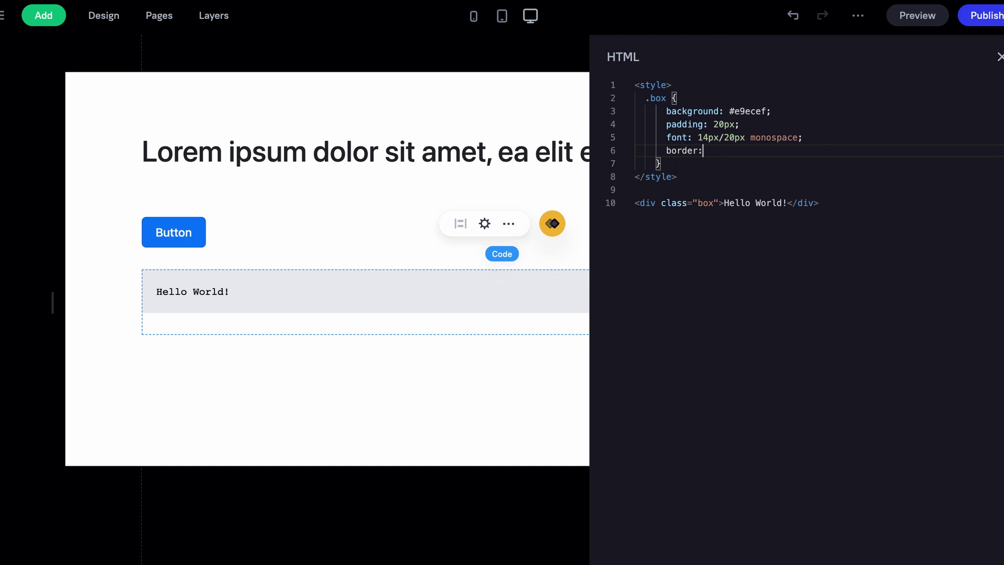
pyautogui.write('soli')
pyautogui.write('d 4px red;')
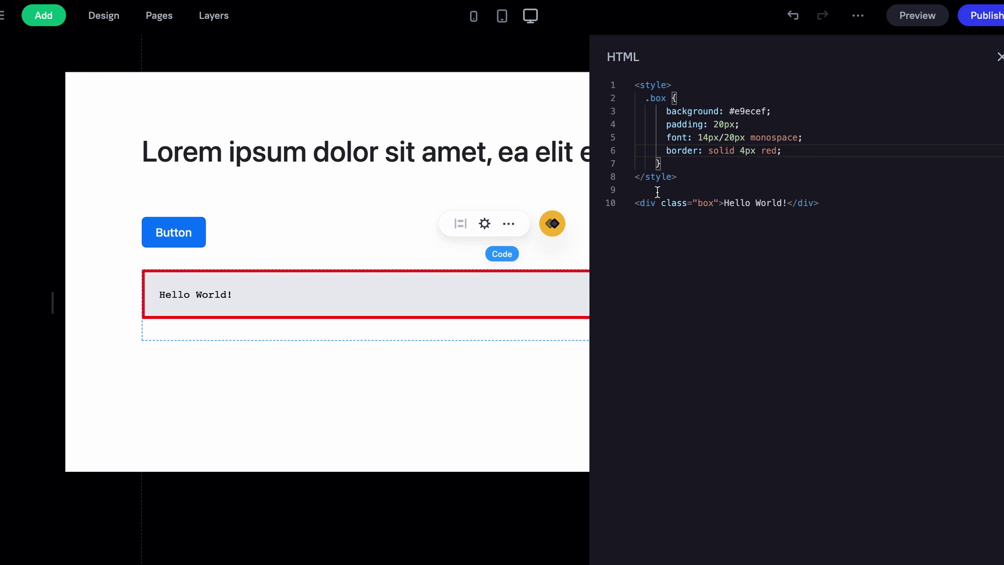
pyautogui.click(865, 189)
pyautogui.click(790, 359)
pyautogui.click(44, 17)
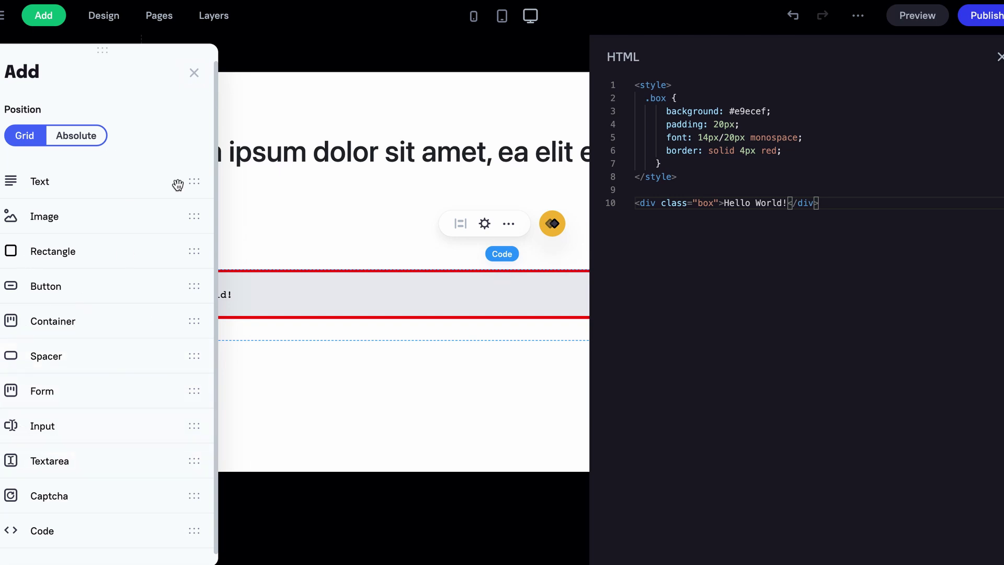
# Switch element positioning to Absolute and export the site as HTML/CSS
pyautogui.click(74, 136)
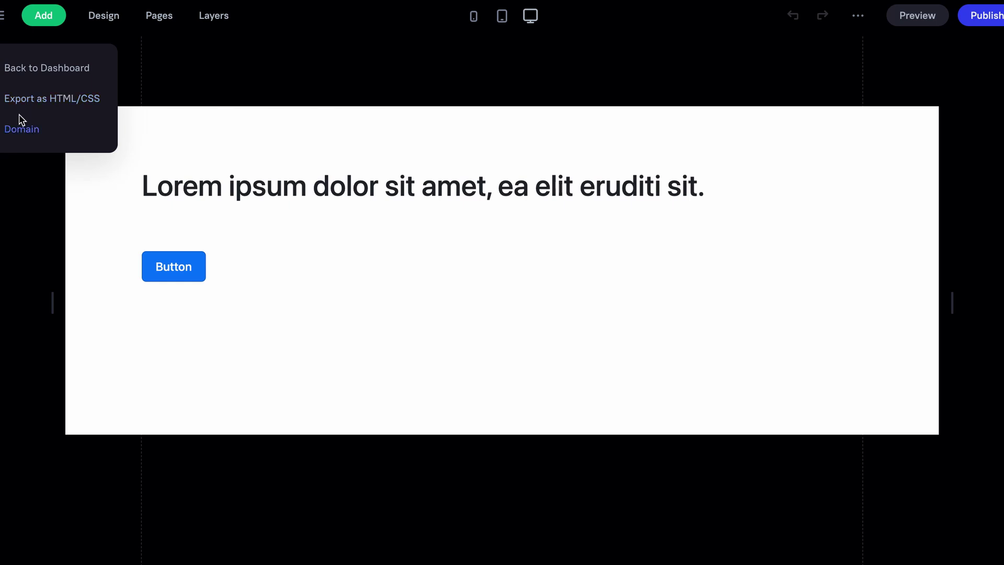
pyautogui.click(83, 100)
pyautogui.moveTo(502, 267)
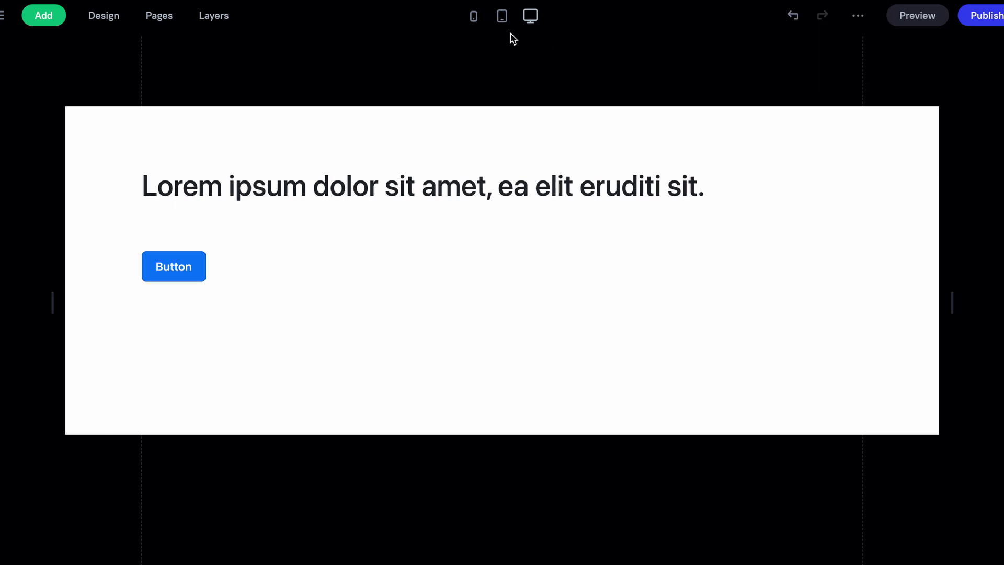
# Compare the page at phone and tablet widths, then return to desktop width
pyautogui.click(476, 18)
pyautogui.click(504, 24)
pyautogui.click(474, 18)
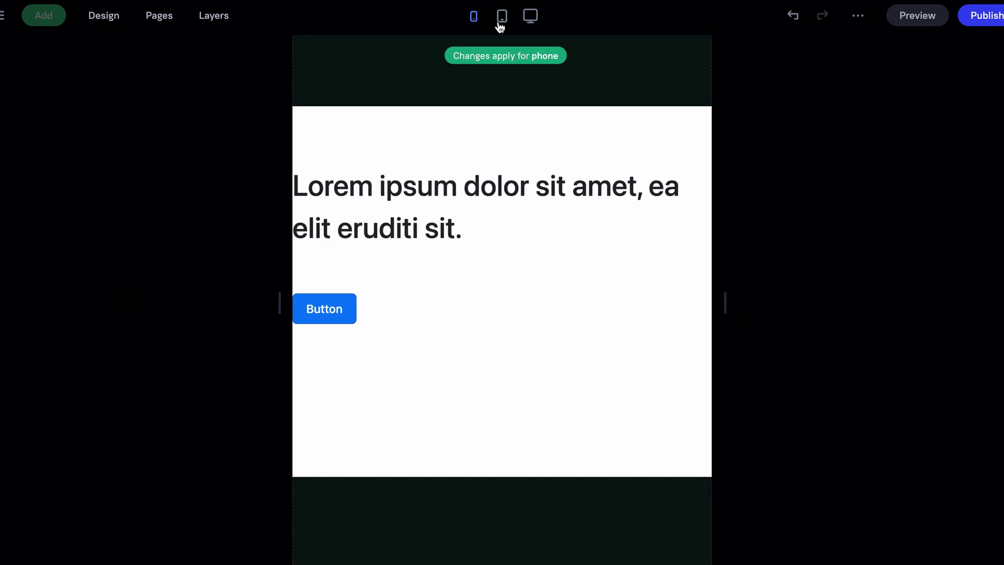
pyautogui.click(527, 21)
pyautogui.click(474, 19)
pyautogui.click(530, 23)
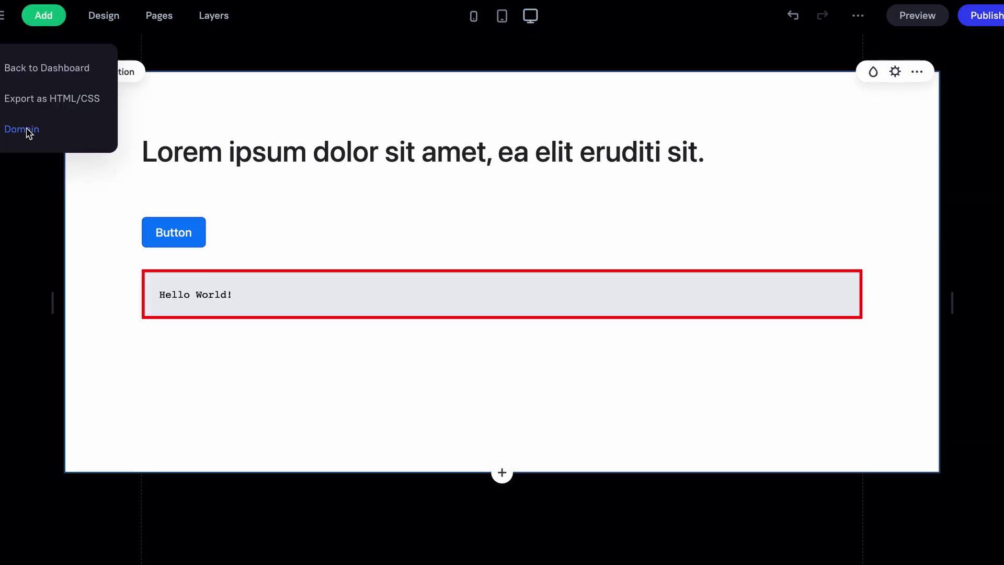
# Open the Domain settings and click inside the Hello World box in the preview
pyautogui.click(25, 132)
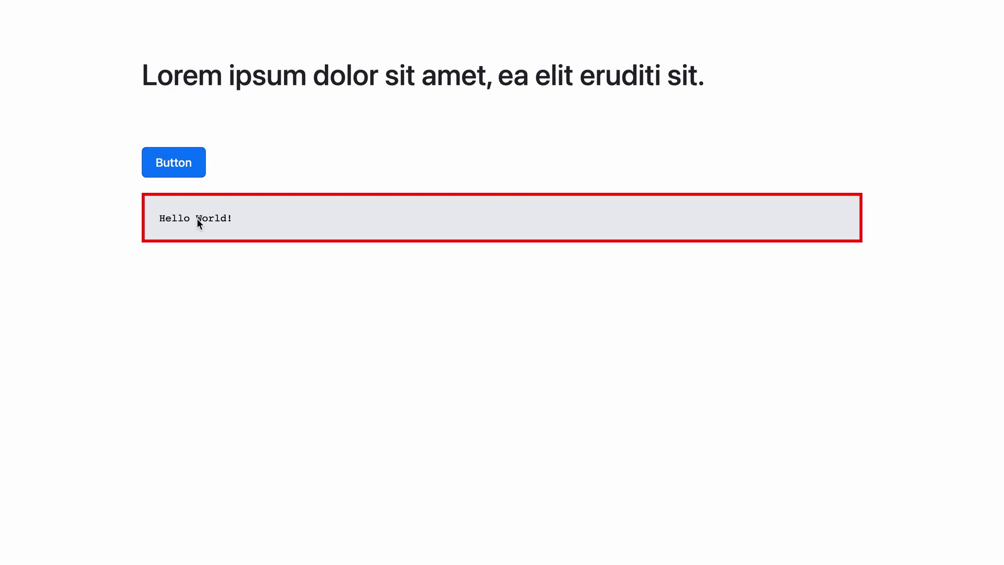
pyautogui.click(309, 240)
# Preview the King Road template from the new-site dialog and select, then deselect, its Freedom headline
pyautogui.click(688, 298)
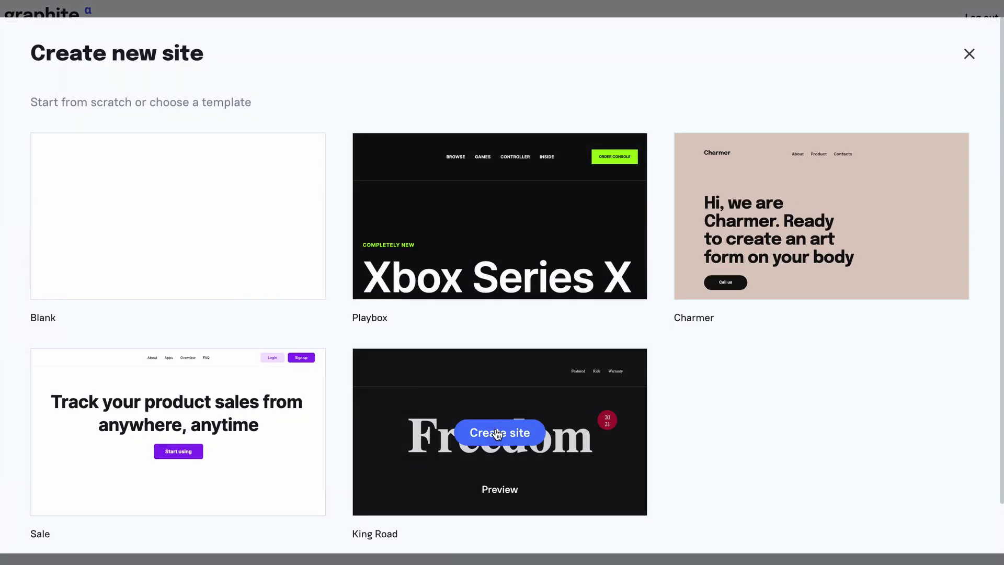
pyautogui.click(578, 449)
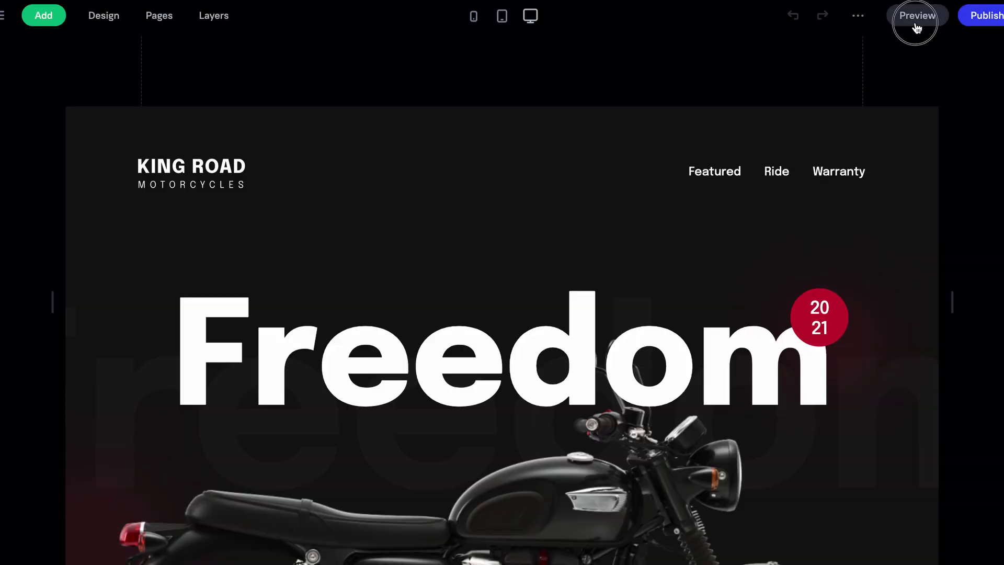
pyautogui.click(918, 28)
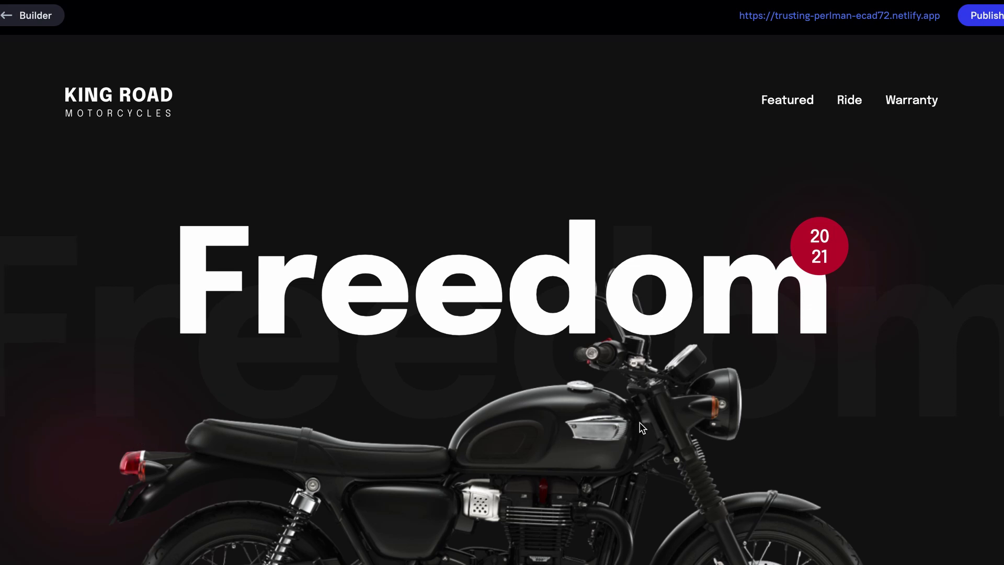
pyautogui.moveTo(505, 311); pyautogui.dragTo(712, 311)
pyautogui.click(714, 311)
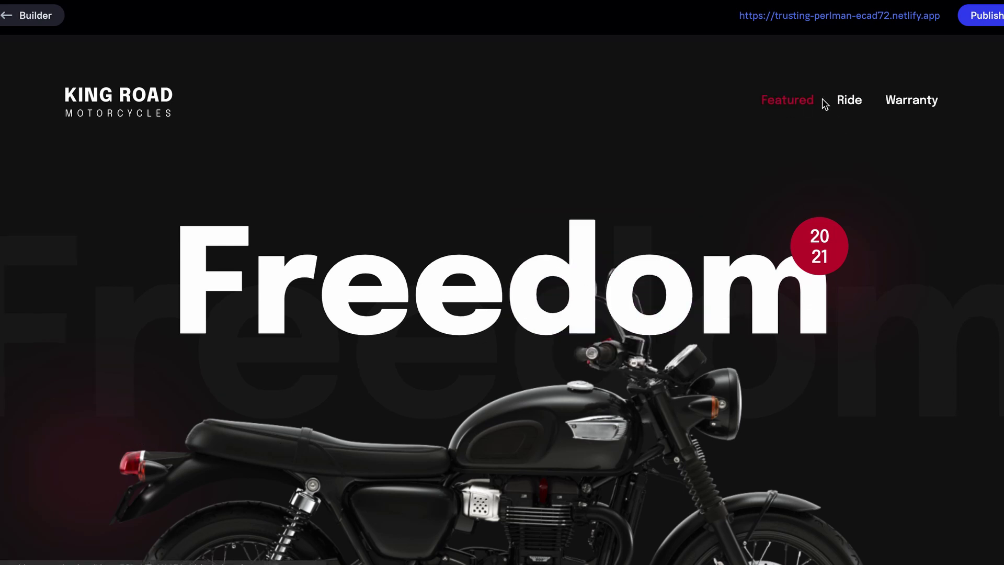
pyautogui.scroll(-5, 596, 256)
pyautogui.scroll(5, 595, 256)
pyautogui.scroll(-5, 596, 256)
pyautogui.scroll(-5, 595, 261)
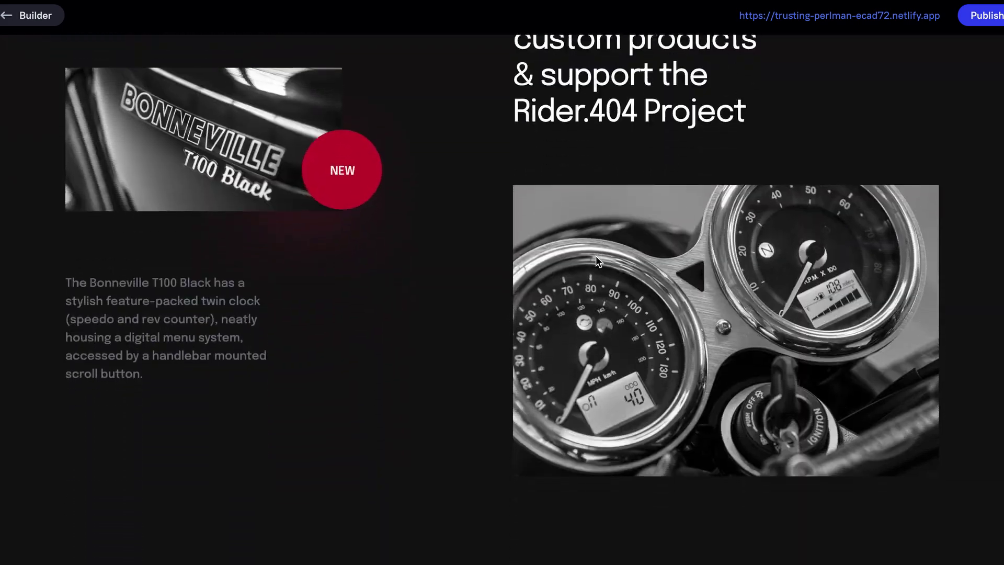
pyautogui.scroll(-2, 325, 476)
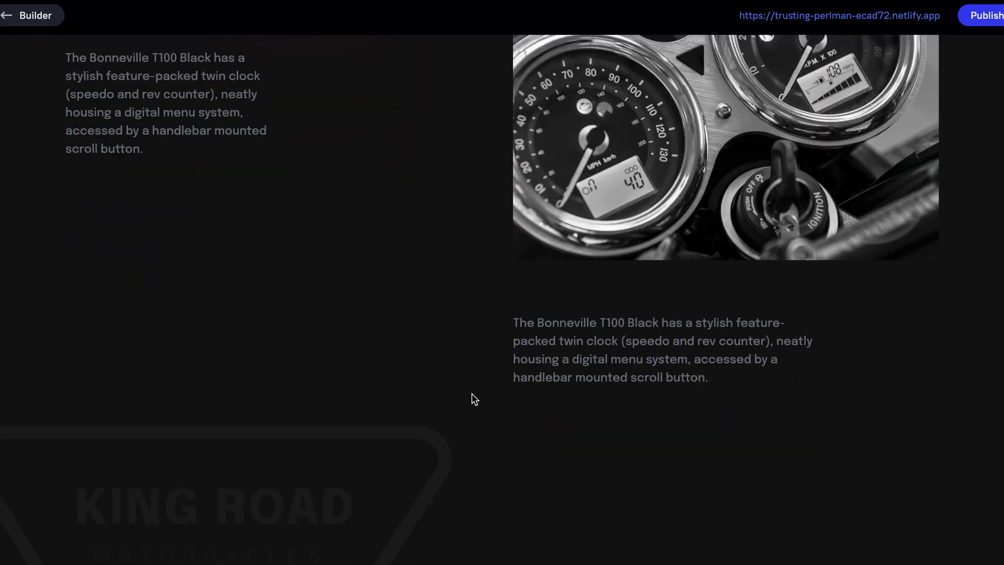
pyautogui.scroll(-1, 605, 321)
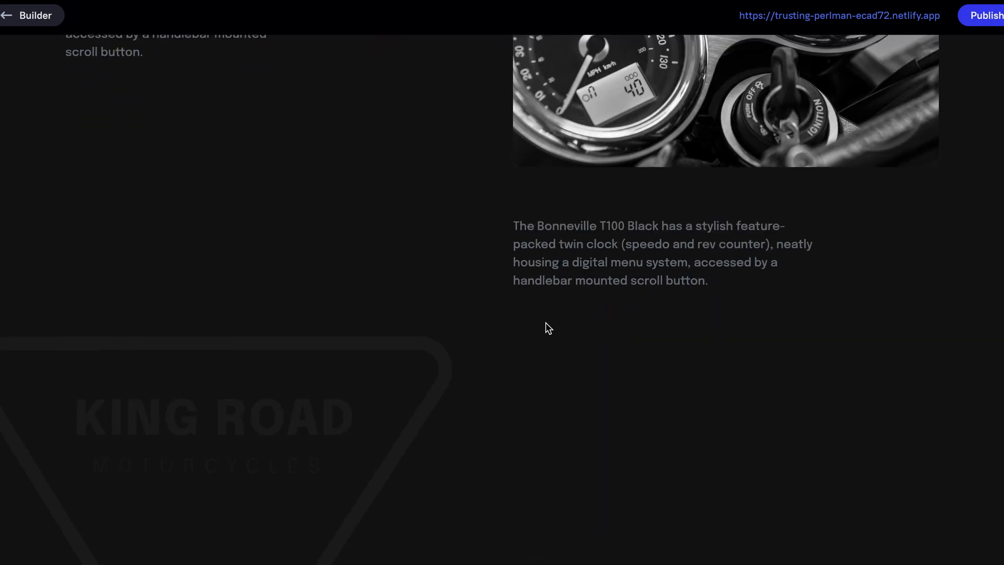
pyautogui.scroll(-3, 545, 322)
pyautogui.scroll(-3, 545, 322)
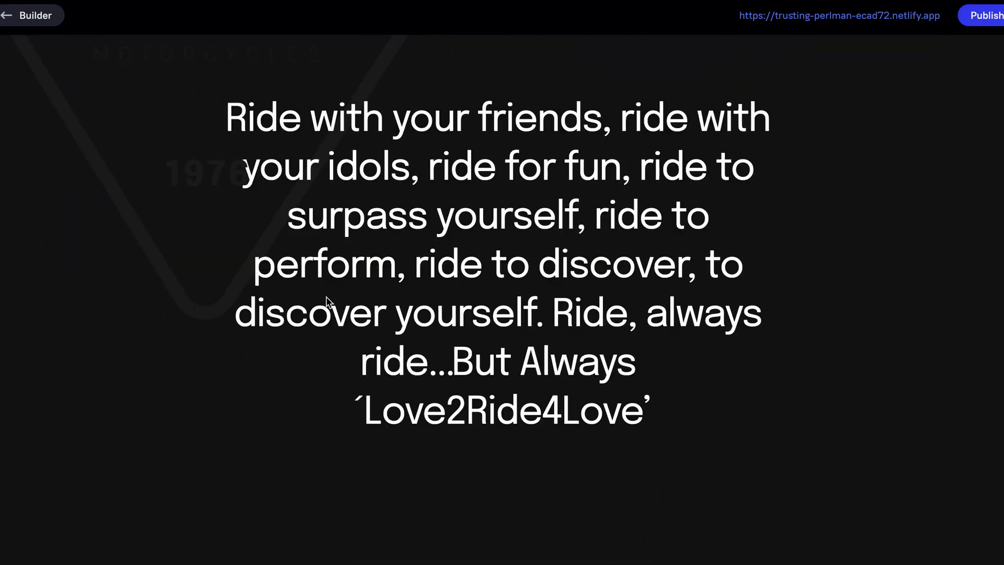
pyautogui.scroll(-4, 326, 295)
pyautogui.scroll(-4, 325, 300)
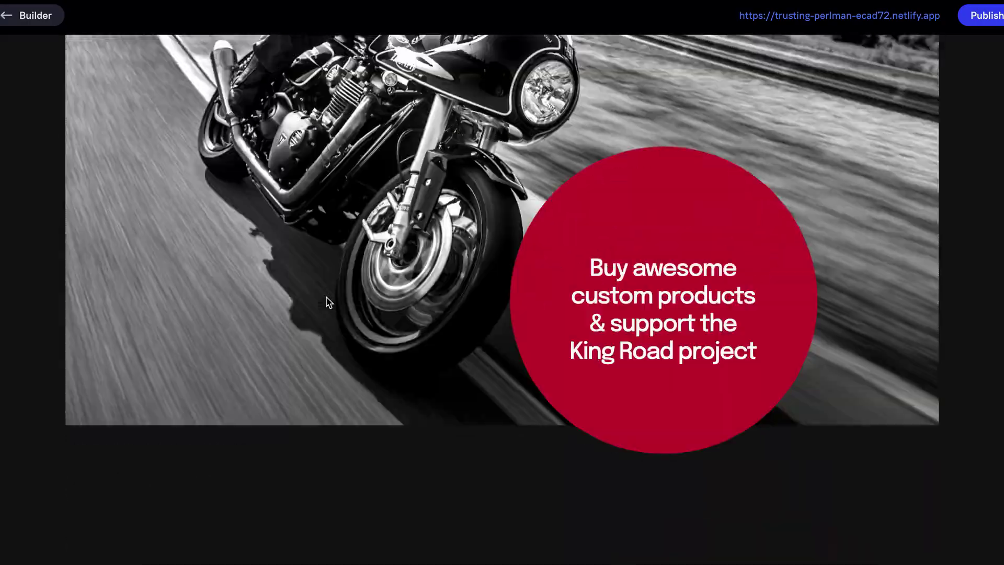
pyautogui.scroll(2, 326, 302)
pyautogui.scroll(-2, 328, 303)
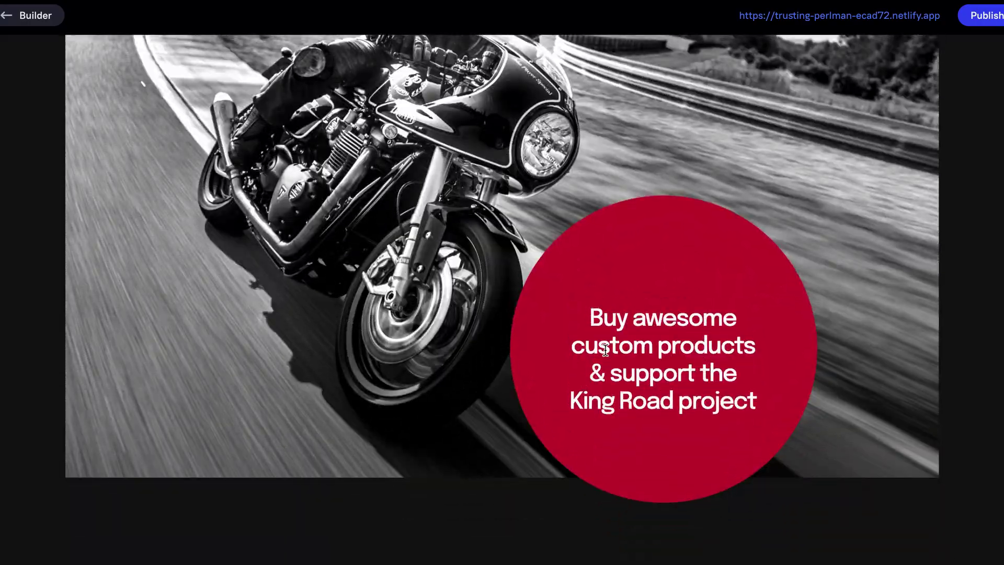
pyautogui.scroll(-1, 604, 355)
pyautogui.scroll(-1, 604, 355)
pyautogui.scroll(-3, 605, 355)
pyautogui.scroll(-2, 605, 354)
pyautogui.scroll(-3, 605, 354)
# Leave the King Road preview and create a site from the Playbox template
pyautogui.click(24, 15)
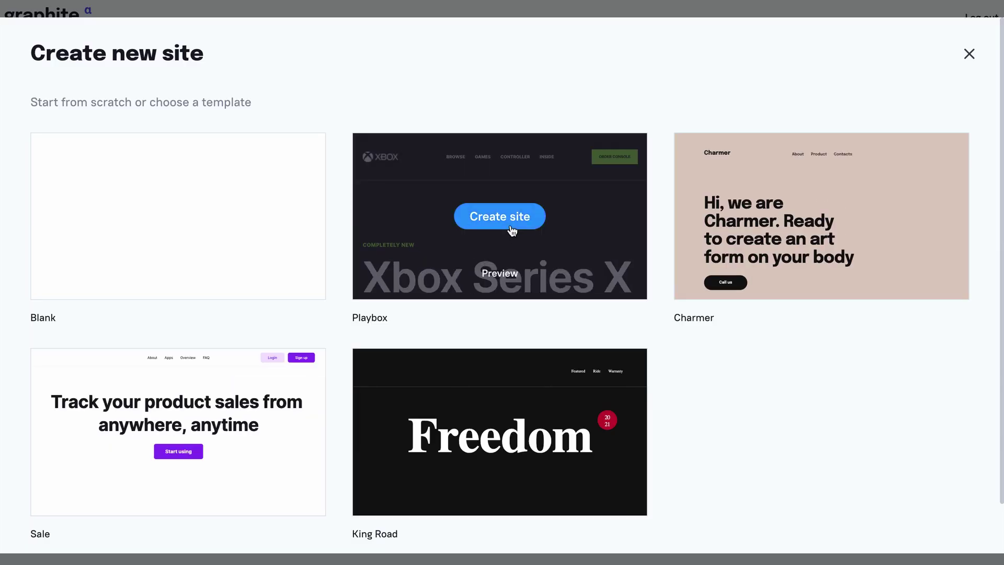
pyautogui.click(512, 229)
pyautogui.scroll(-1, 522, 264)
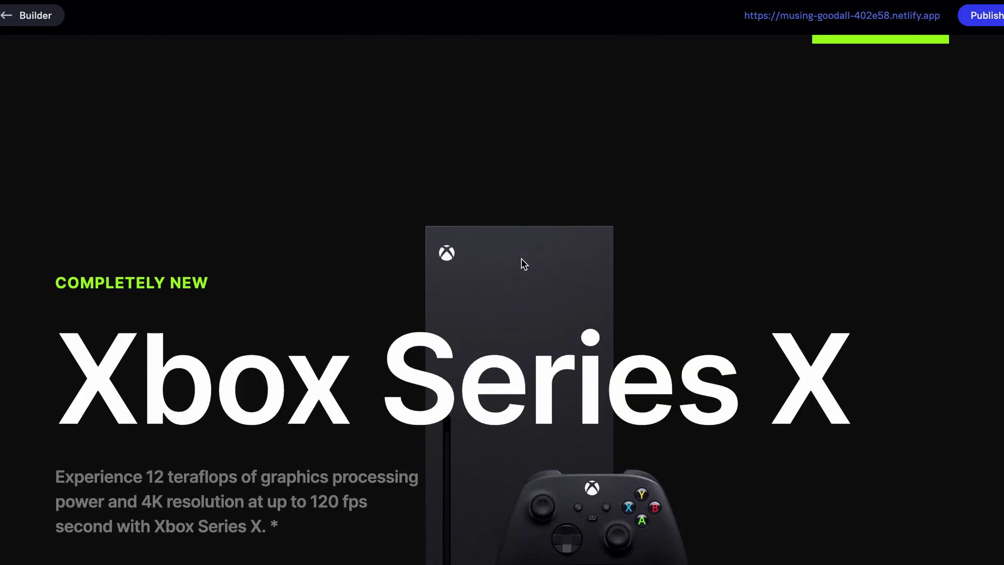
pyautogui.scroll(-2, 523, 262)
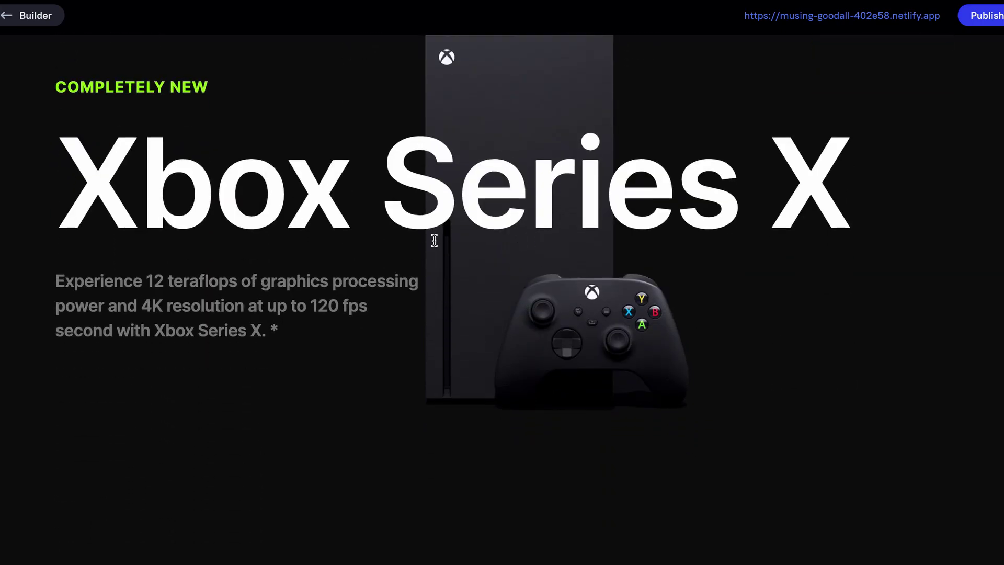
pyautogui.scroll(-5, 434, 241)
pyautogui.scroll(-5, 437, 246)
pyautogui.scroll(-2, 437, 246)
pyautogui.scroll(-3, 437, 246)
pyautogui.scroll(-3, 436, 245)
pyautogui.scroll(-3, 434, 245)
pyautogui.scroll(-3, 434, 244)
pyautogui.scroll(-1, 375, 210)
pyautogui.scroll(-3, 556, 321)
pyautogui.scroll(-4, 495, 400)
pyautogui.scroll(-2, 495, 400)
pyautogui.scroll(-3, 496, 400)
pyautogui.scroll(-5, 495, 400)
pyautogui.scroll(-3, 495, 400)
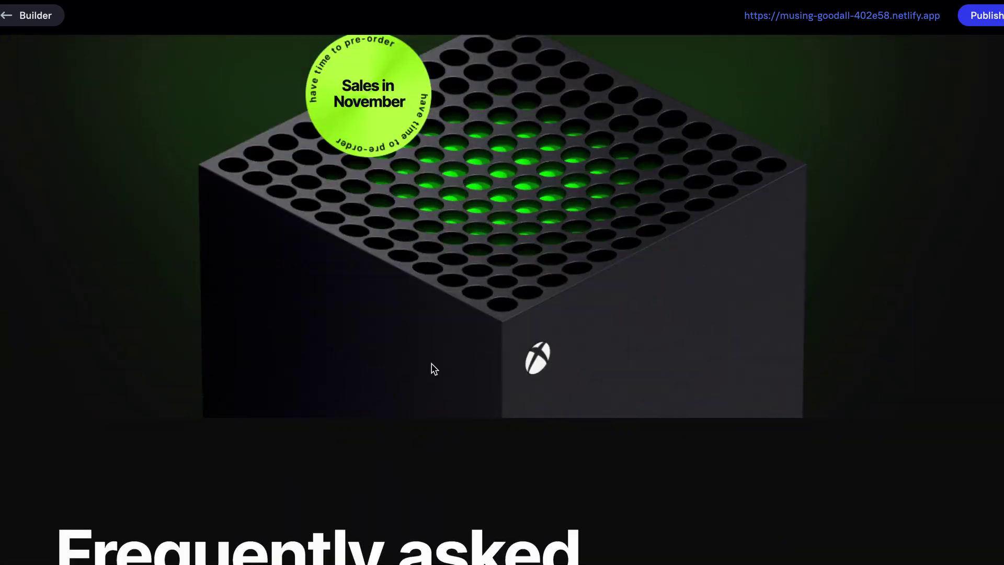
pyautogui.scroll(3, 460, 355)
pyautogui.scroll(-10, 372, 253)
pyautogui.scroll(1, 372, 253)
pyautogui.scroll(10, 372, 253)
pyautogui.scroll(5, 372, 253)
pyautogui.scroll(3, 370, 252)
pyautogui.scroll(5, 371, 253)
pyautogui.scroll(4, 371, 253)
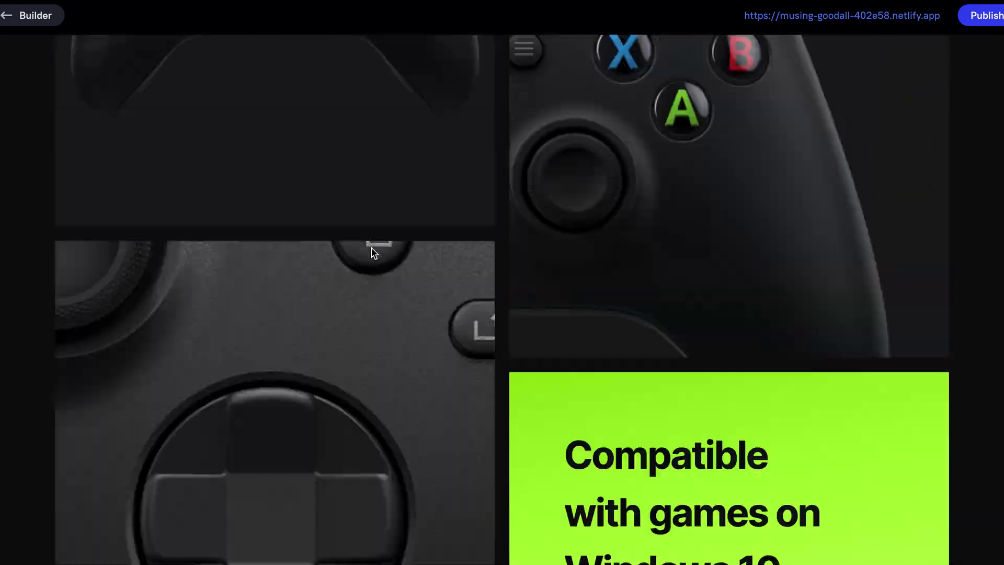
pyautogui.scroll(5, 372, 253)
pyautogui.scroll(5, 371, 253)
pyautogui.scroll(5, 372, 253)
pyautogui.scroll(4, 373, 253)
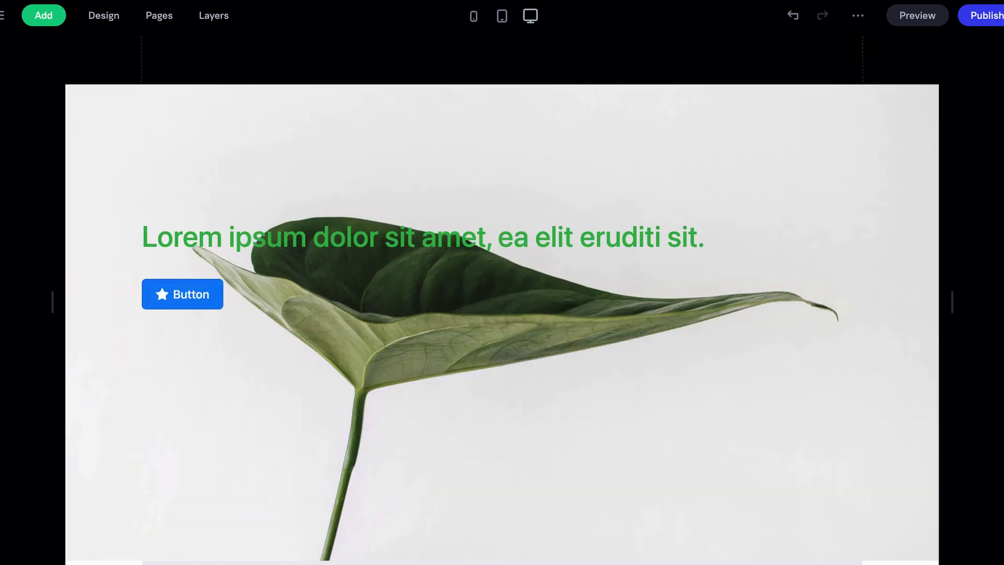
# Add a custom Code block to the page and open its HTML editor
pyautogui.click(56, 13)
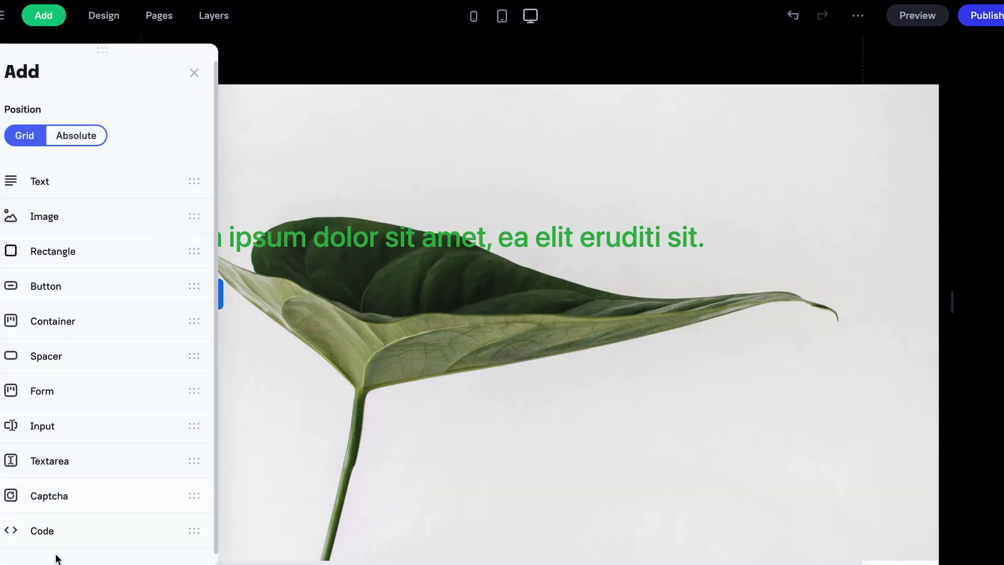
pyautogui.click(79, 531)
pyautogui.doubleClick(337, 299)
# Add a <script> calling alert("Hello world!") below the markup and preview the page
pyautogui.press('Down')
pyautogui.press('Down')
pyautogui.press('Down')
pyautogui.press('Down')
pyautogui.press('Down')
pyautogui.press('End')
pyautogui.press('Return')
pyautogui.press('Return')
pyautogui.write('<')
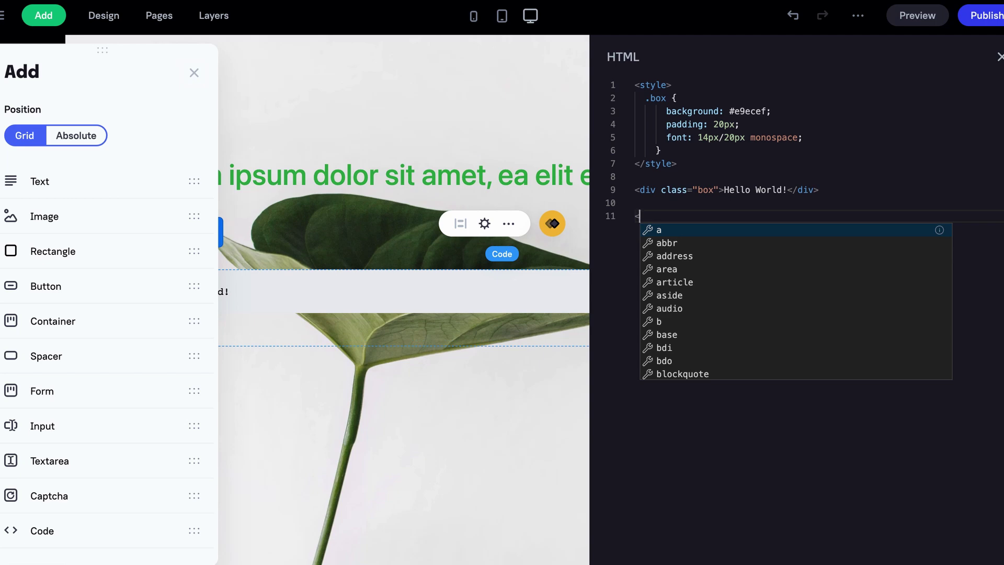
pyautogui.write('script')
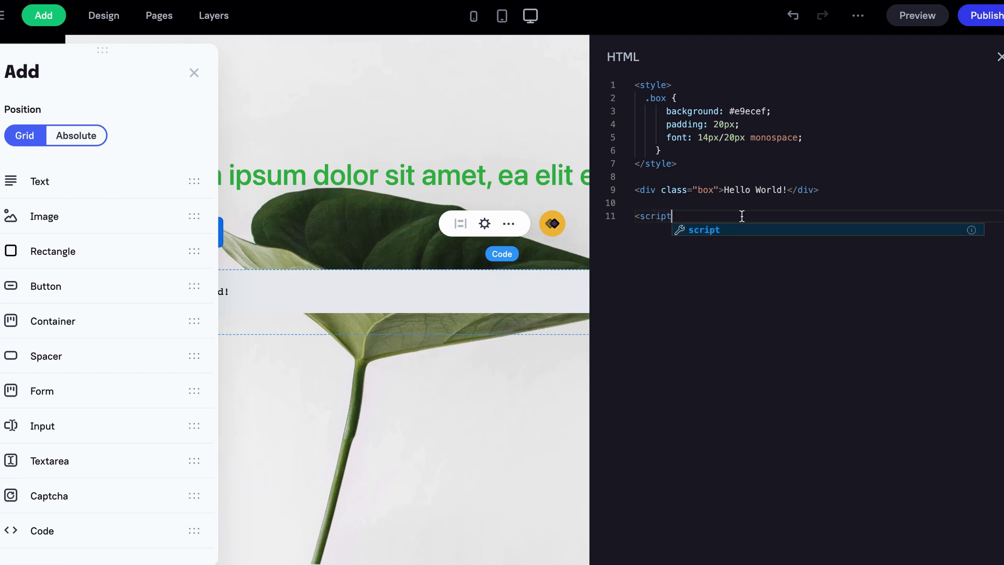
pyautogui.click(712, 232)
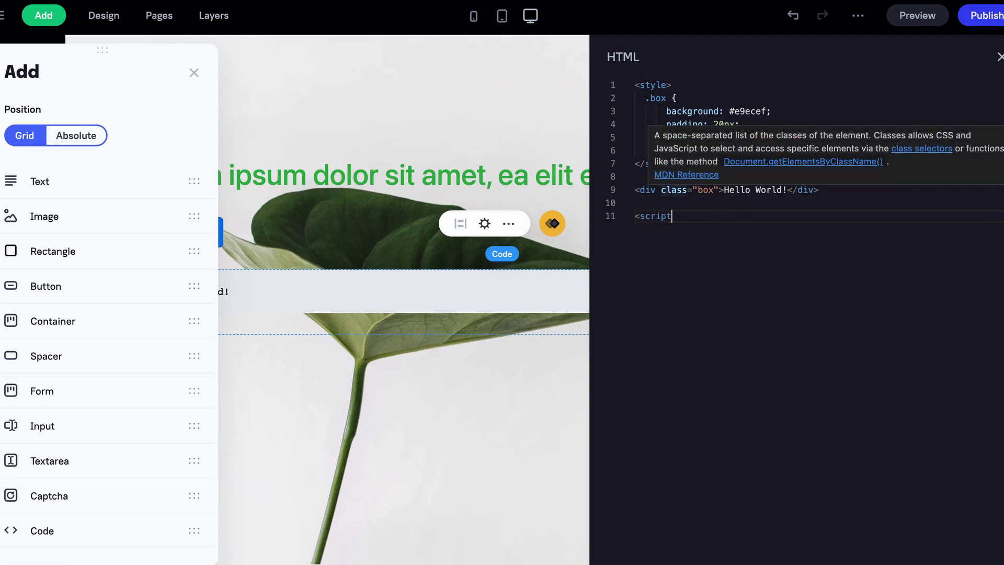
pyautogui.write('>')
pyautogui.press('Return')
pyautogui.press('Return')
pyautogui.write('<')
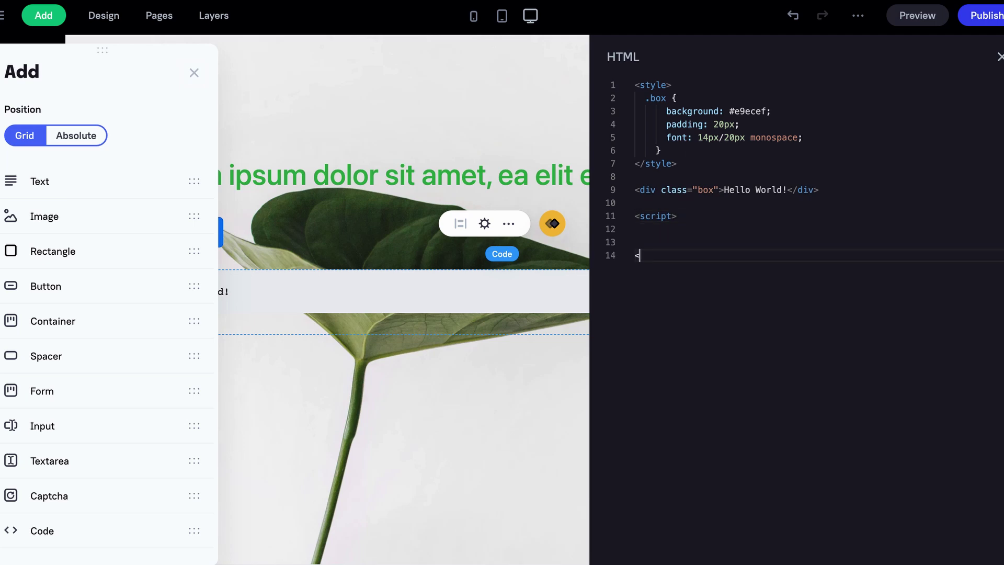
pyautogui.write('/script>')
pyautogui.press('Up')
pyautogui.write('alert("Hello')
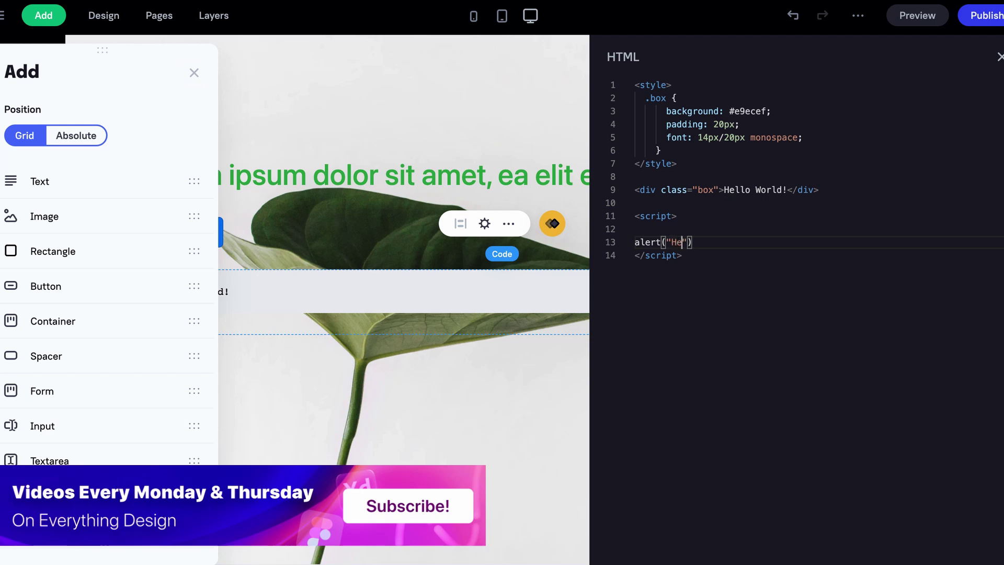
pyautogui.write(' world!')
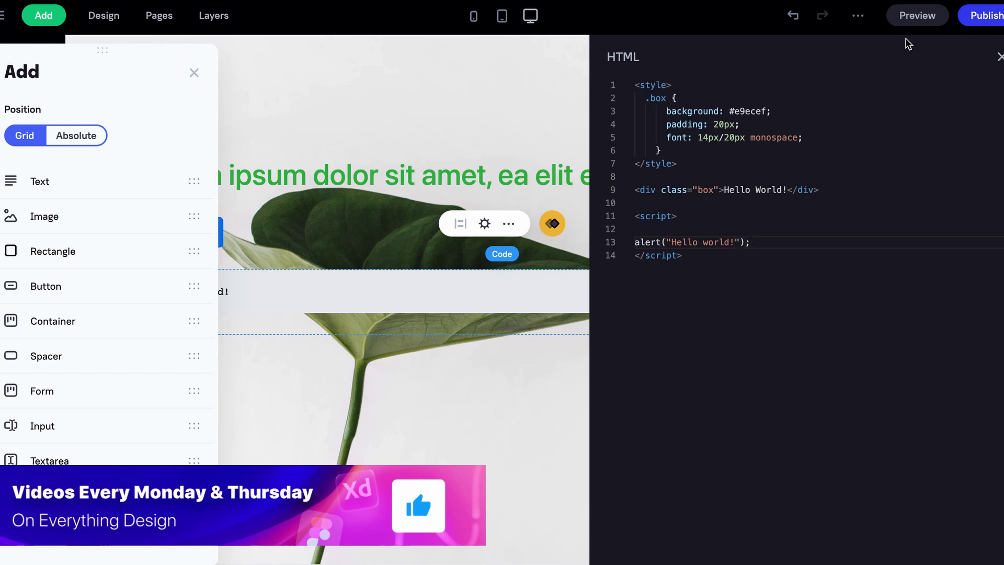
pyautogui.click(917, 16)
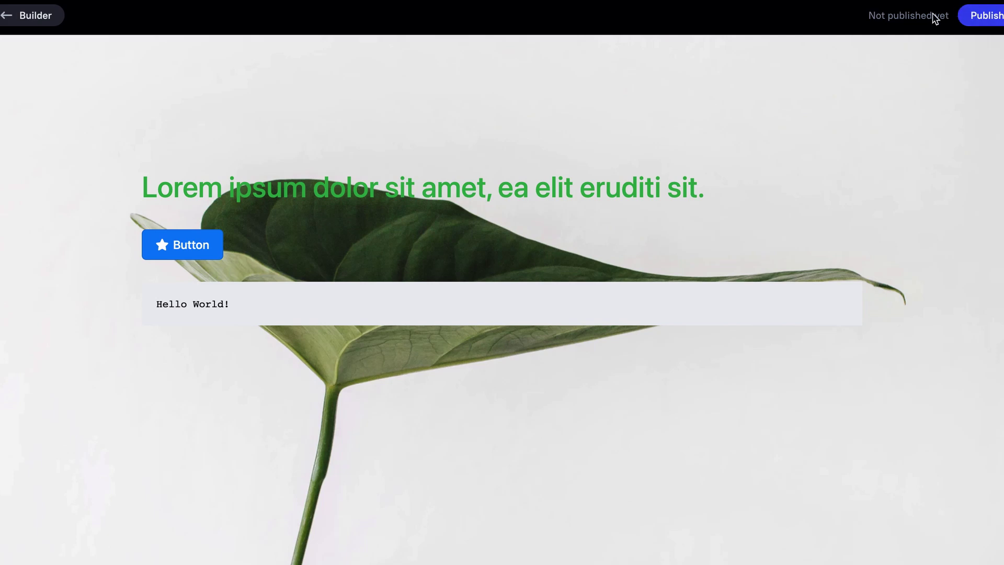
# Return to the builder, close the HTML editor, and select the Lorem ipsum heading
pyautogui.click(32, 16)
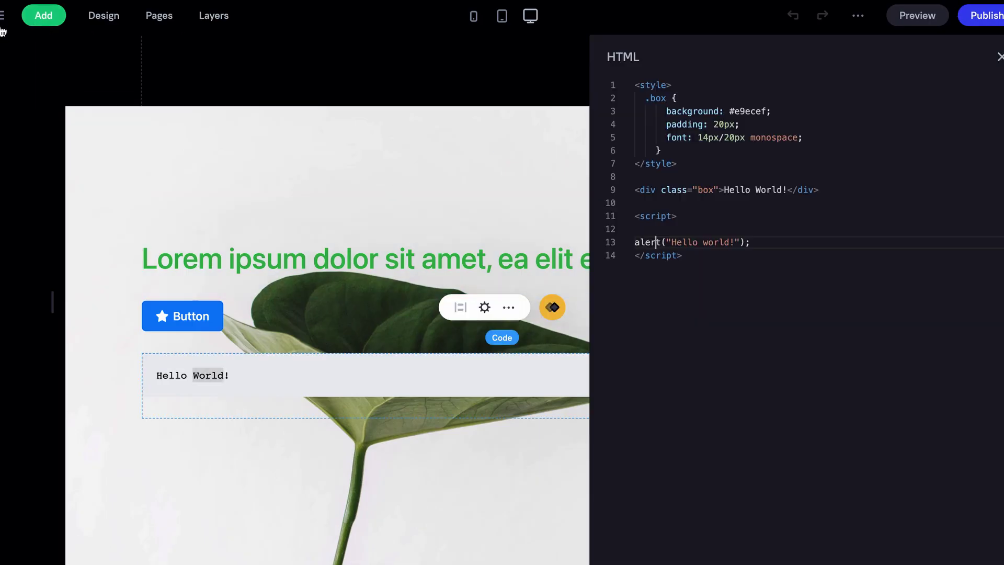
pyautogui.click(2, 16)
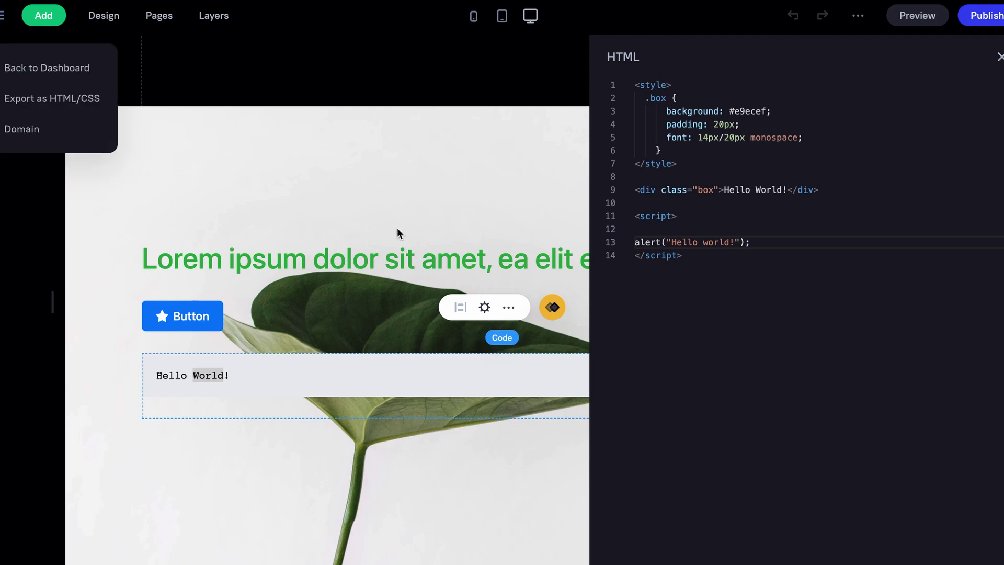
pyautogui.click(242, 188)
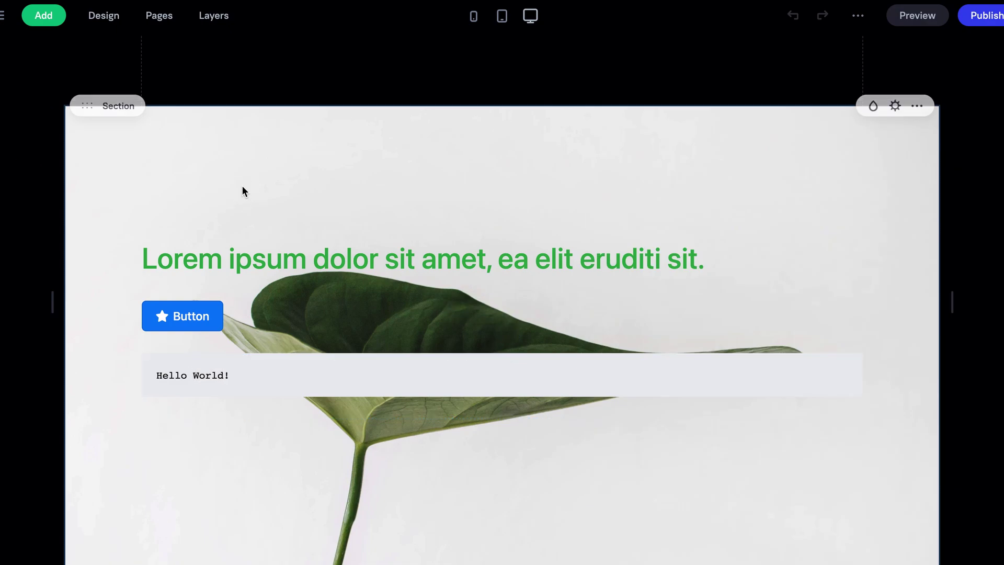
pyautogui.click(368, 237)
pyautogui.scroll(-3, 368, 238)
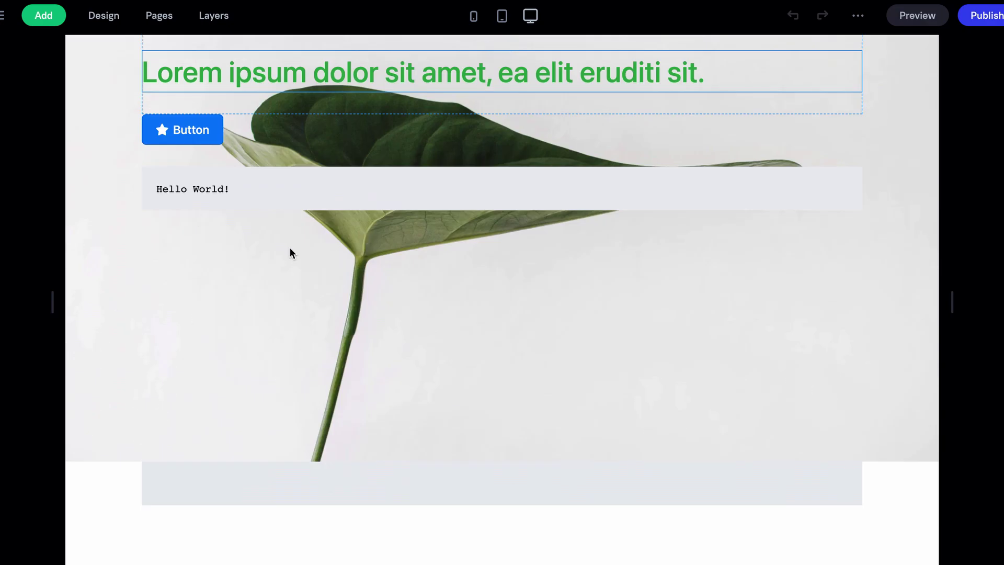
pyautogui.scroll(3, 184, 63)
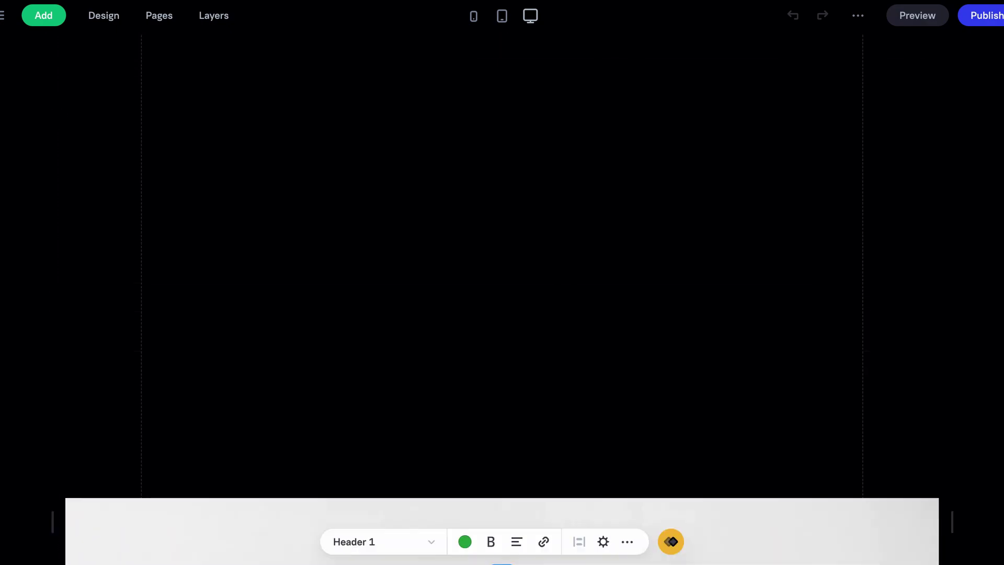
# Go back to the Projects dashboard listing leaf-hero, Larue Gardens, Freedom and Xbox Series X
pyautogui.click(2, 27)
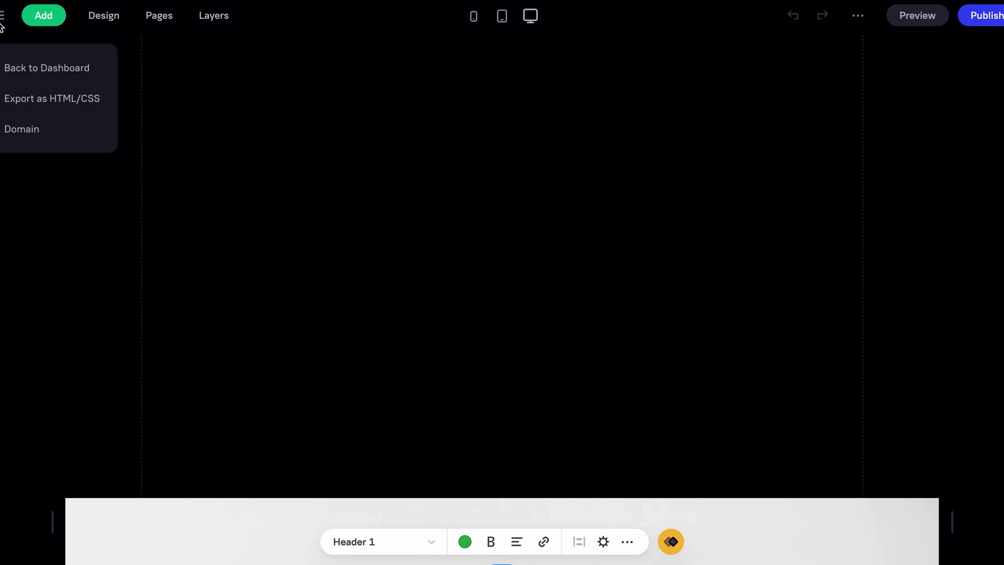
pyautogui.click(47, 75)
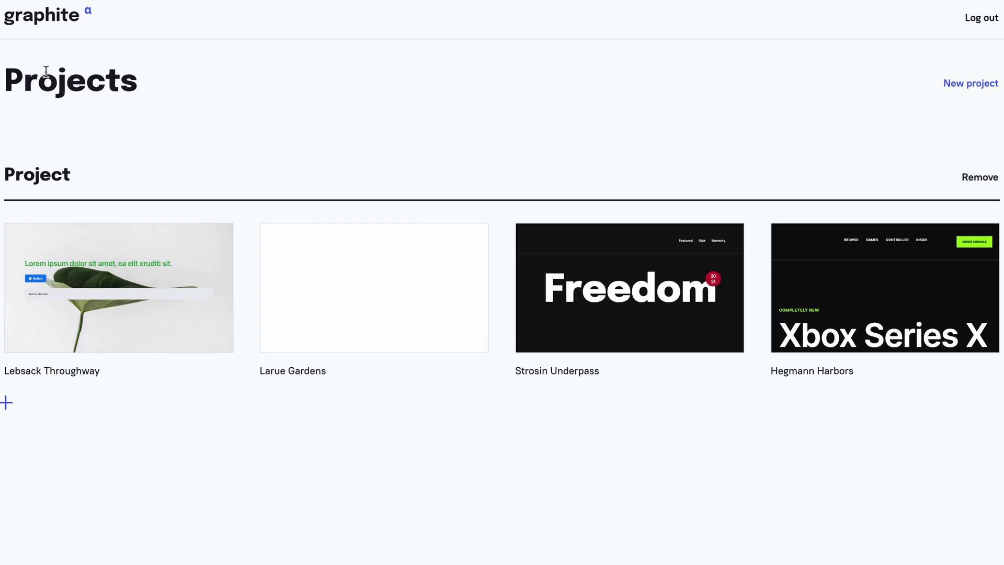